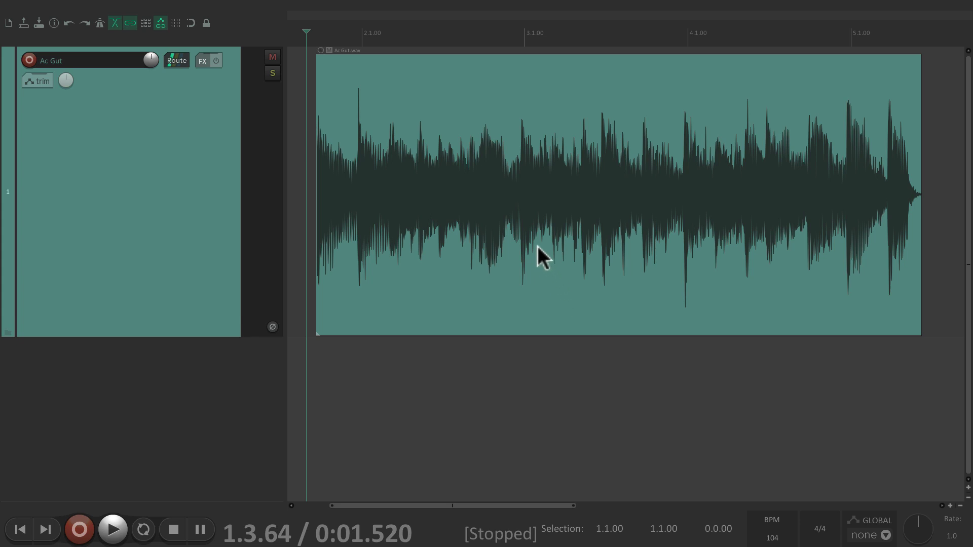
- Play back the Ac Gut audio item and stop playback
key("space")
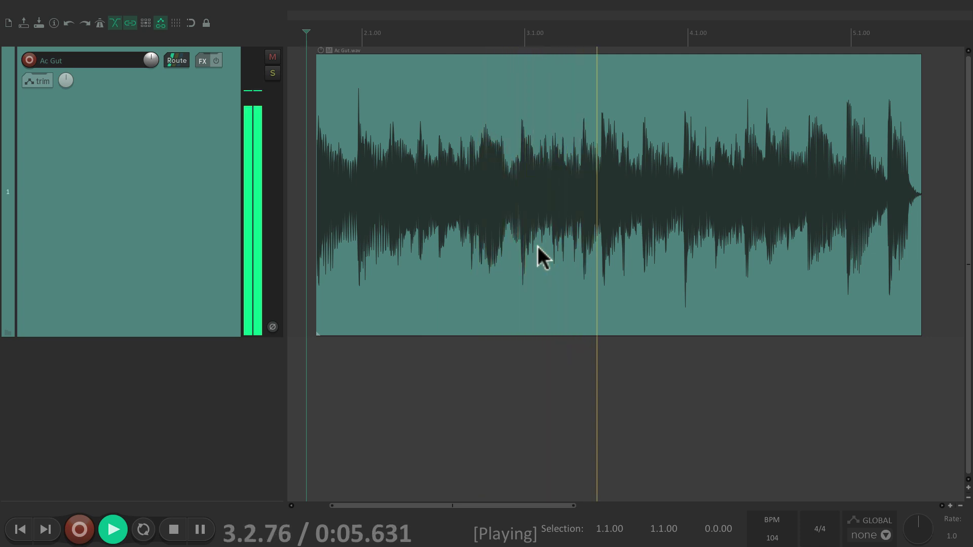
key("space")
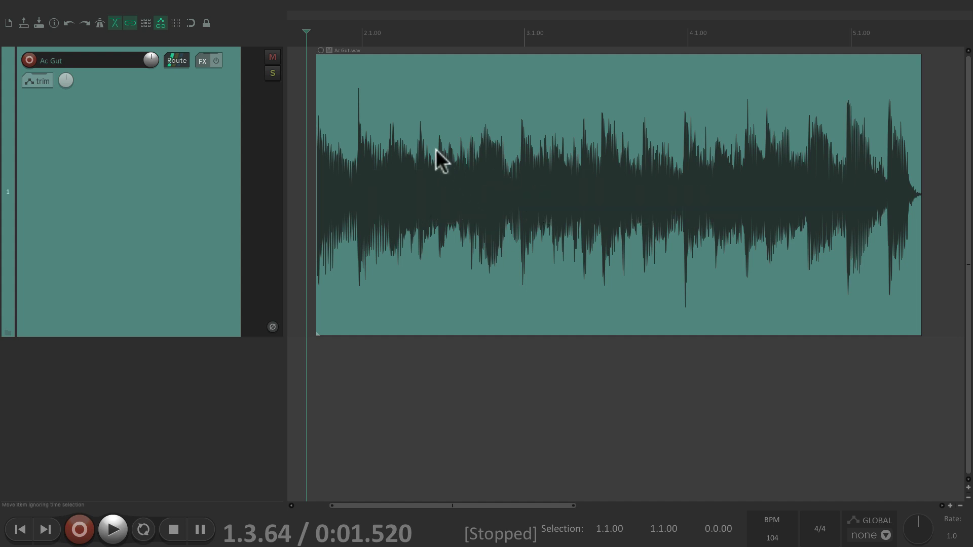
- Shift the Ac Gut item slightly, show the grid lines, and move the item with snapping to bar 3.1.00
left_click_drag(433, 148, 478, 201)
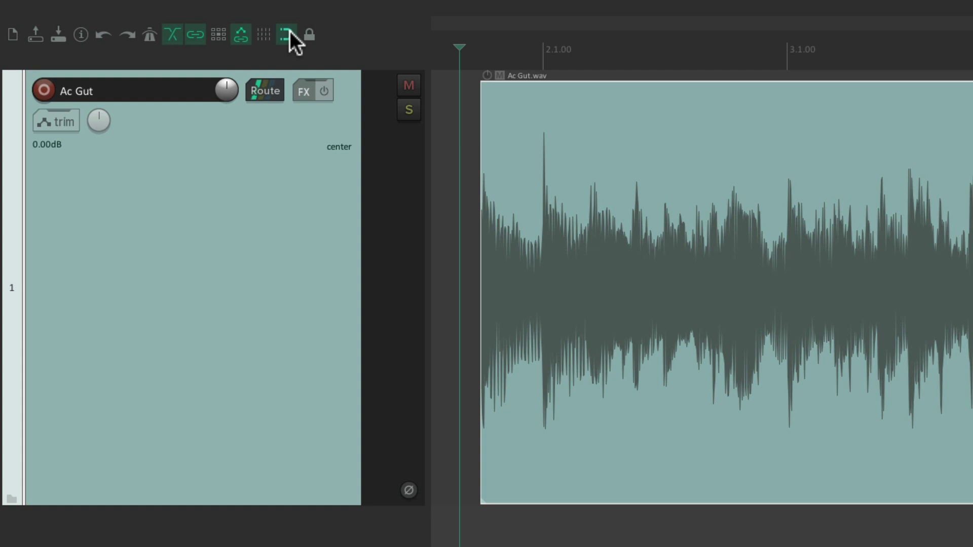
left_click(263, 34)
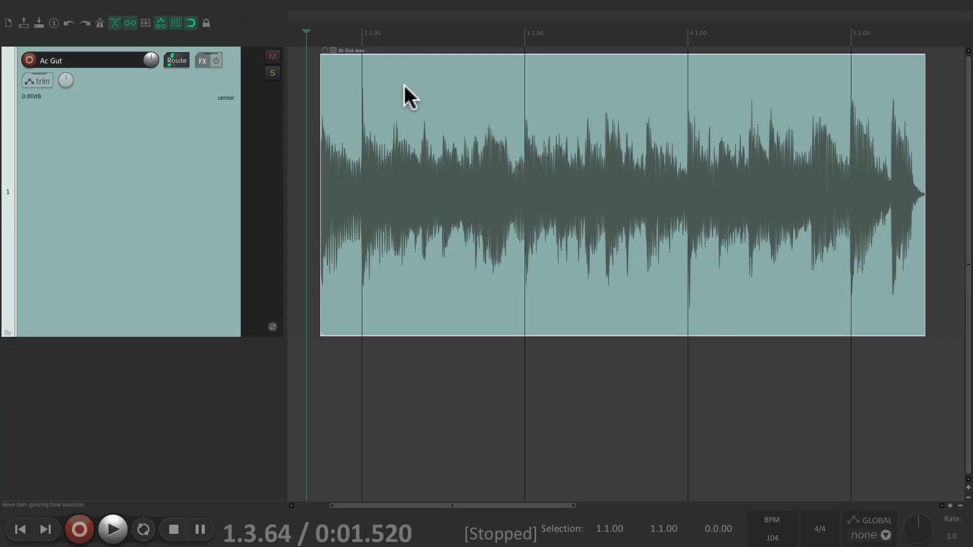
left_click_drag(418, 91, 583, 95)
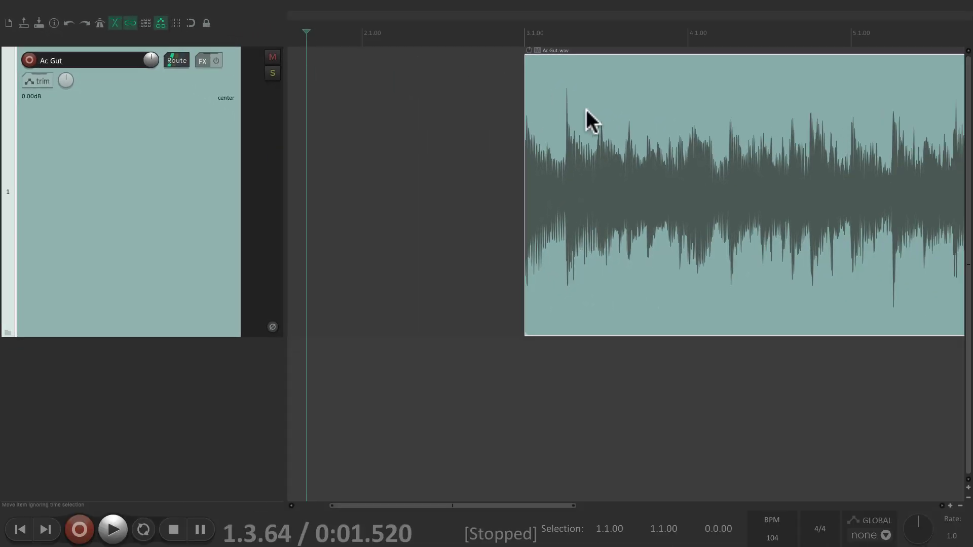
- Move the Ac Gut item freely to an earlier off-grid position between bars 2.1.00 and 3.1.00
left_click_drag(878, 179, 781, 176)
left_click_drag(522, 117, 488, 130)
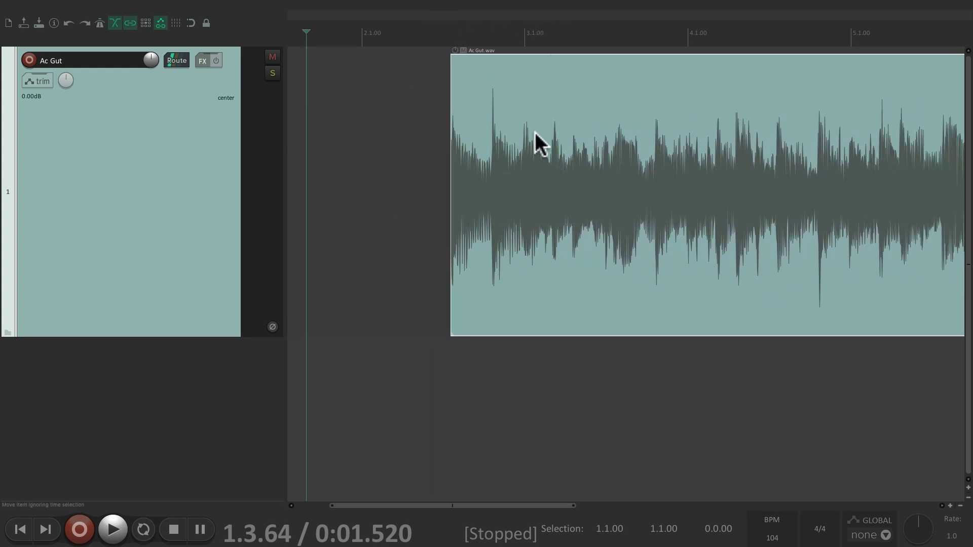
- Copy the Ac Gut item and paste two duplicates on the same track, starting at about bar 6.3 and just before bar 11
scroll(534, 136, "down", 6)
left_click_drag(406, 108, 407, 108)
key("ctrl+c")
left_click(487, 127)
key("ctrl+v")
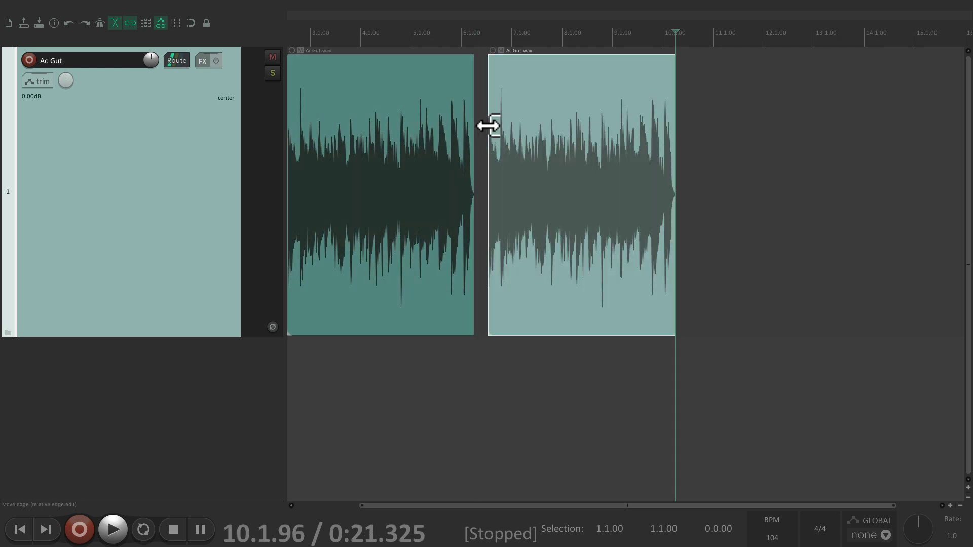
left_click(708, 126)
key("ctrl+v")
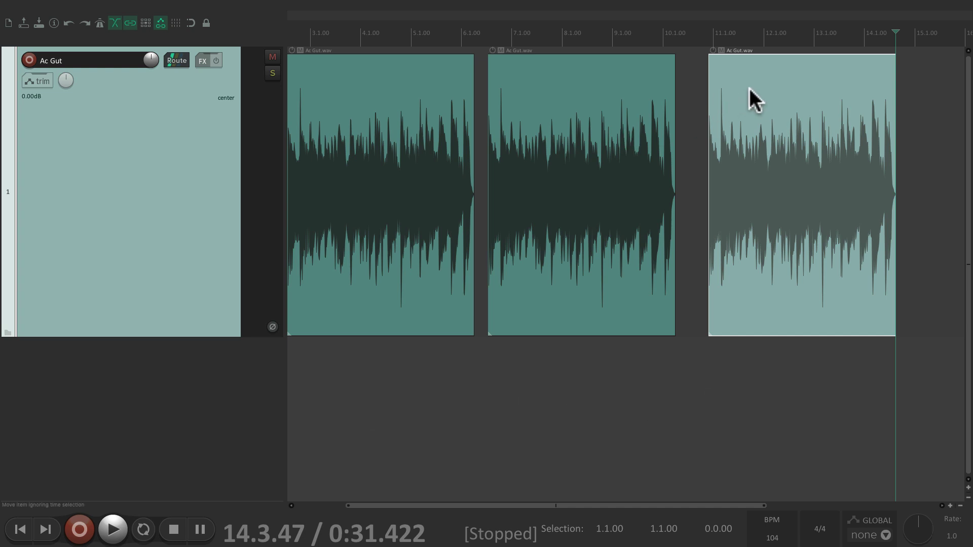
- Delete all three Ac Gut items from the track, starting with the last copy
key("Delete")
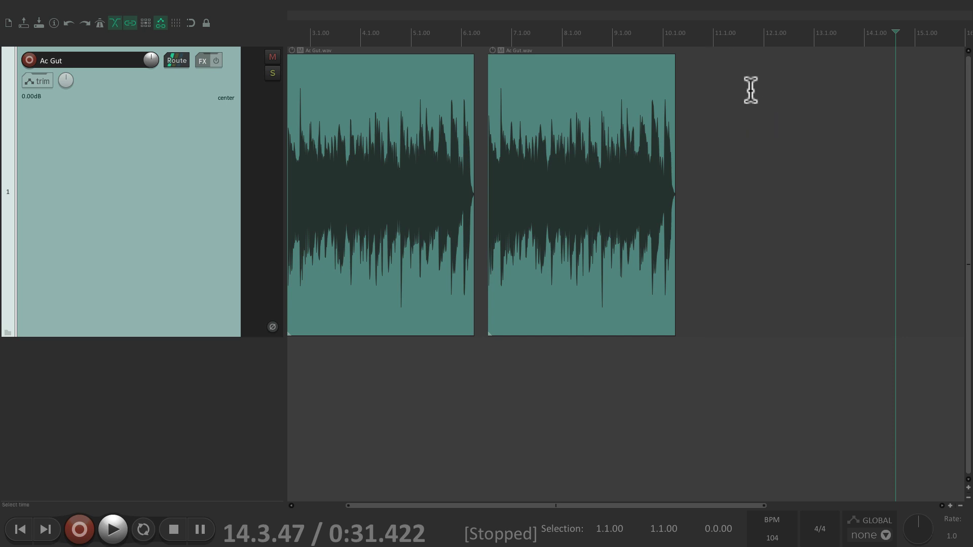
left_click(600, 109)
key("Delete")
left_click(373, 126)
key("Delete")
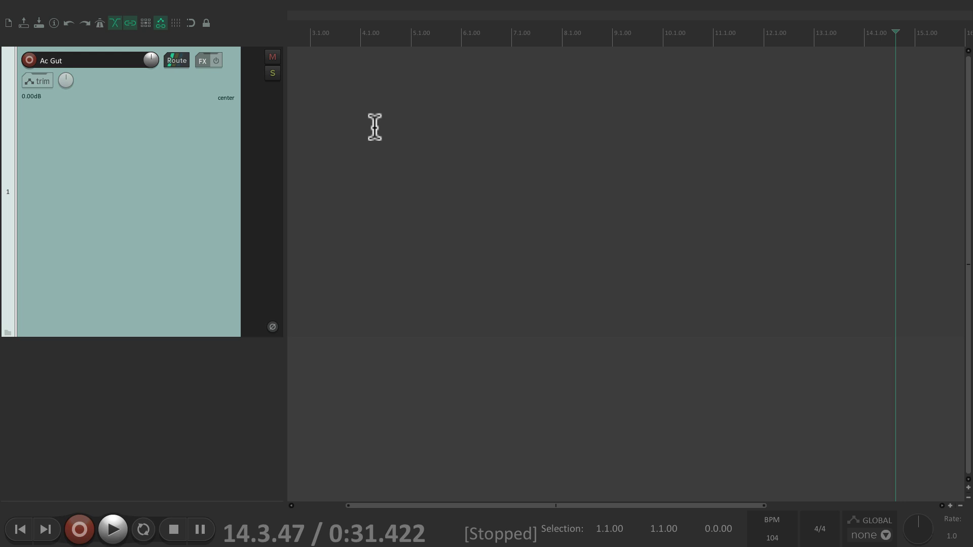
- Undo the three item deletions and deselect all tracks and items
left_click(93, 5)
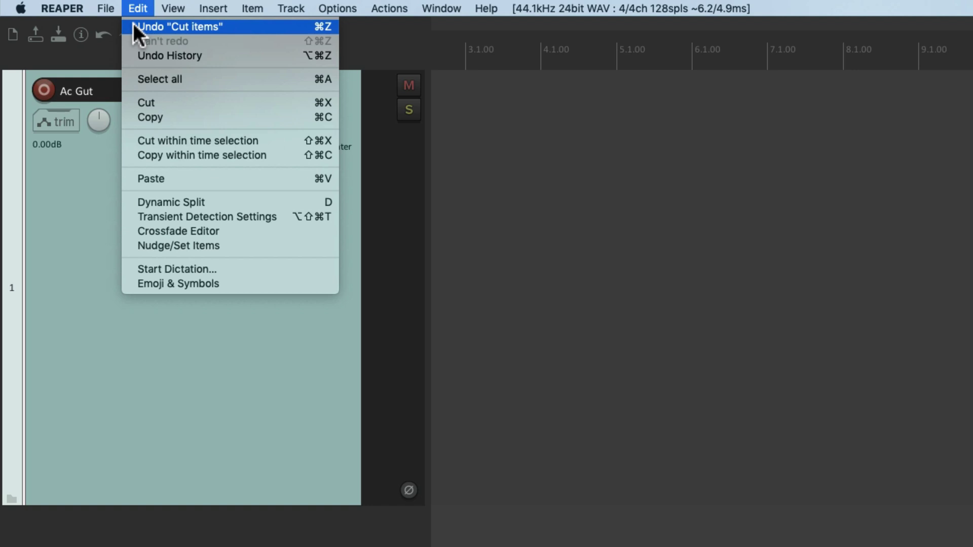
left_click(132, 25)
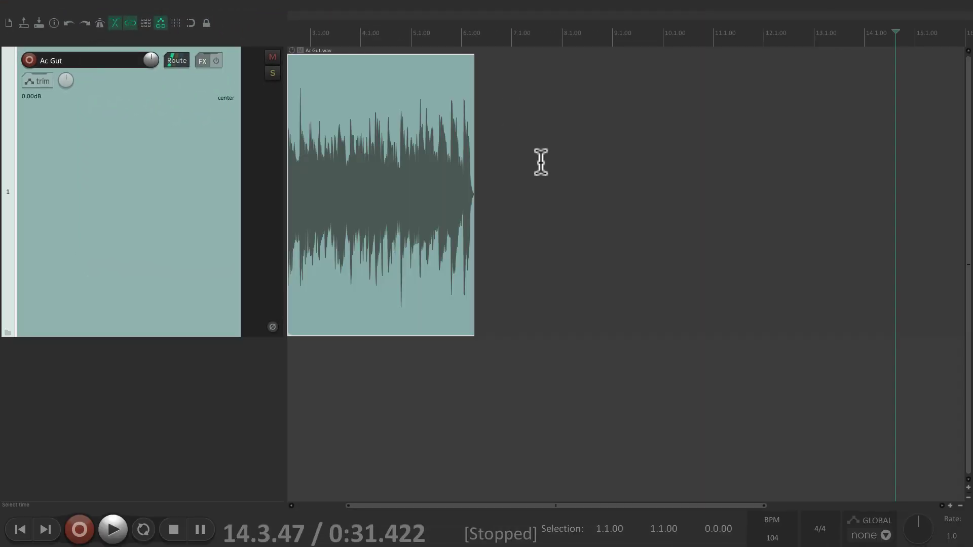
key("ctrl+v")
key("ctrl+v")
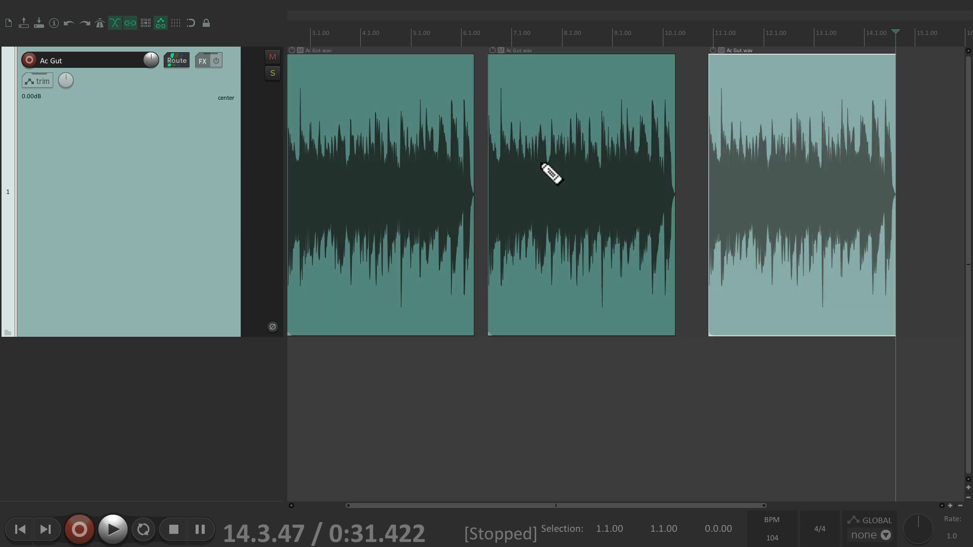
key("Escape")
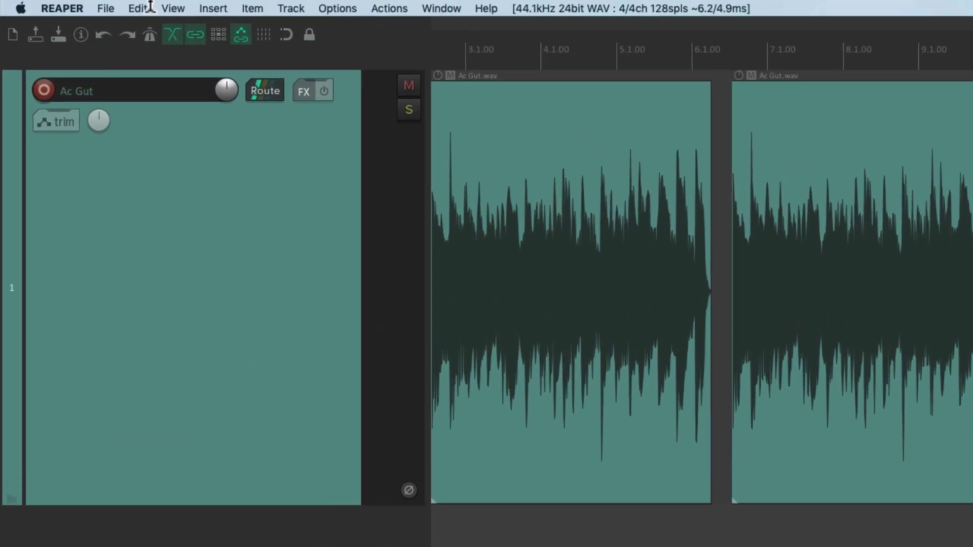
- Open the undo history, revert to the latest "Move media items" entry before the pastes, and close the history
left_click(92, 5)
left_click(127, 54)
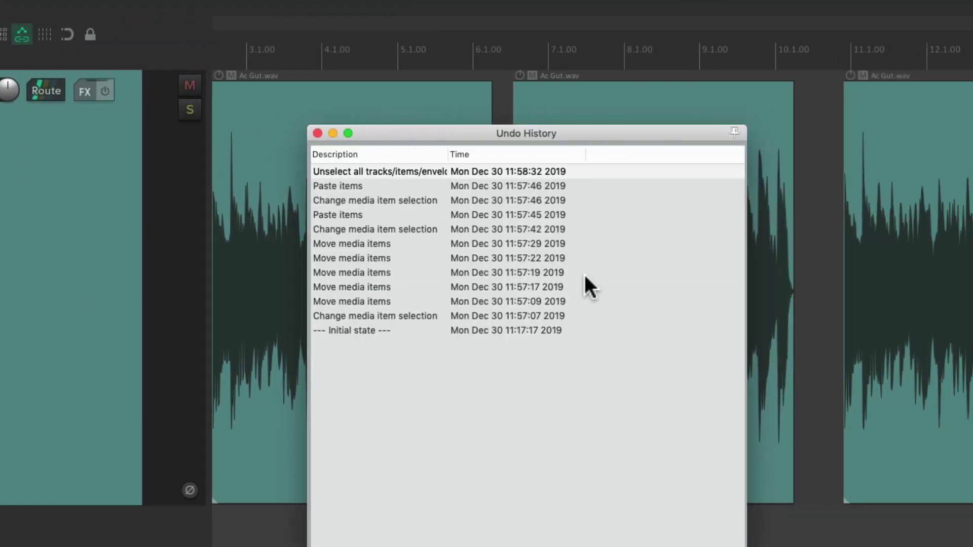
left_click(370, 243)
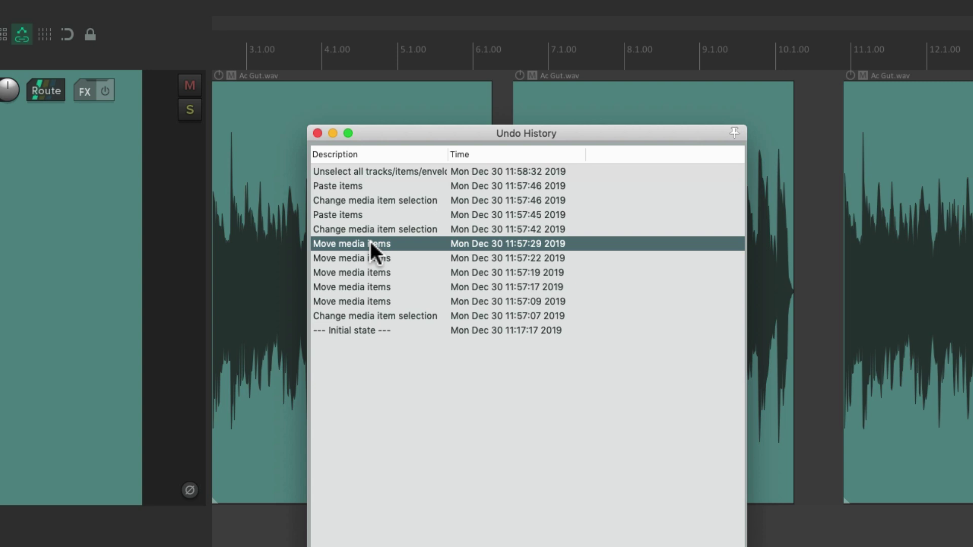
double_click(410, 242)
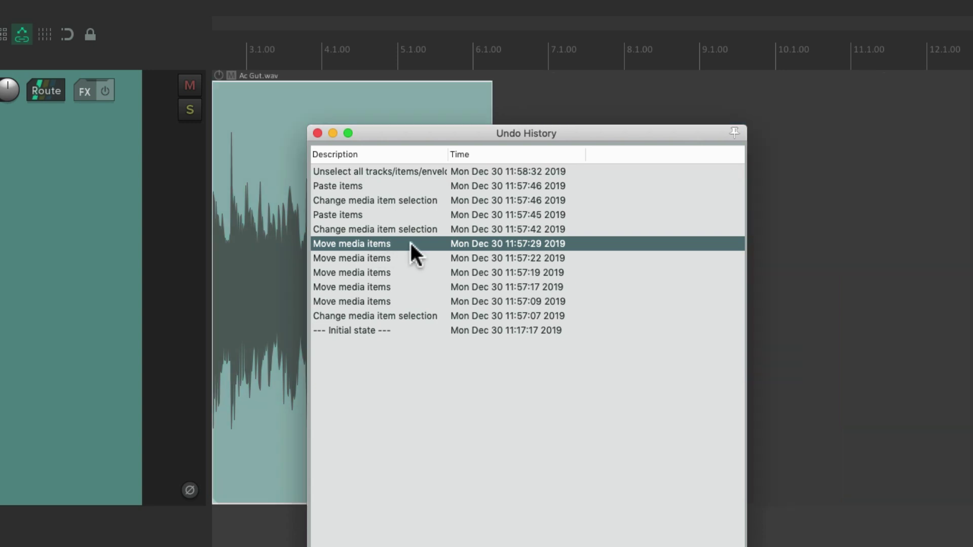
left_click(317, 133)
scroll(489, 243, "up", 5)
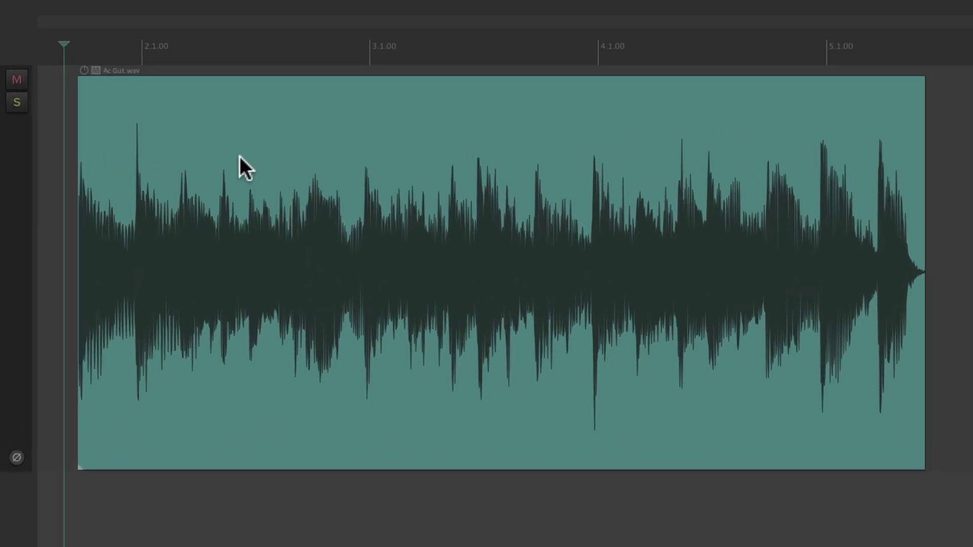
- Move the Ac Gut item slightly later and extend its start and end edges to include a little more audio
left_click_drag(233, 159, 290, 244)
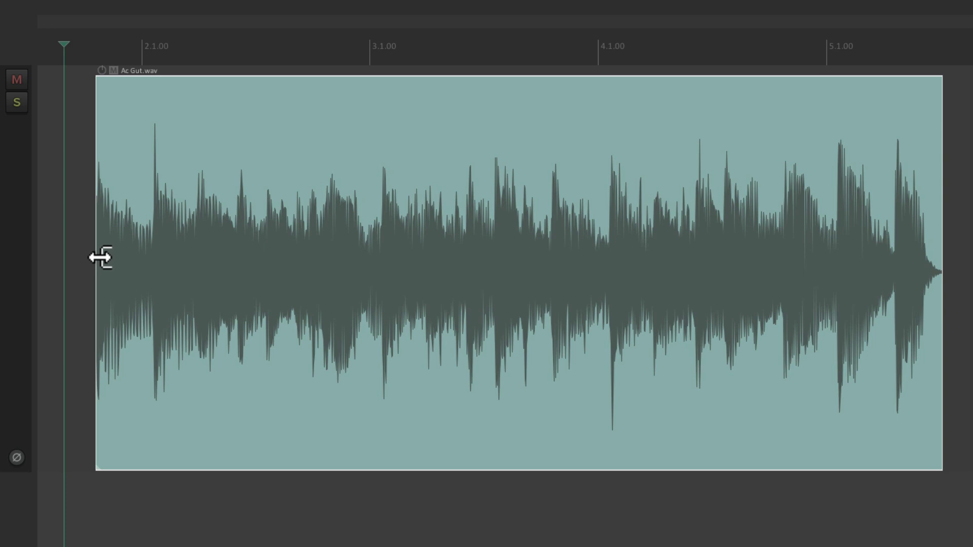
left_click_drag(100, 257, 80, 278)
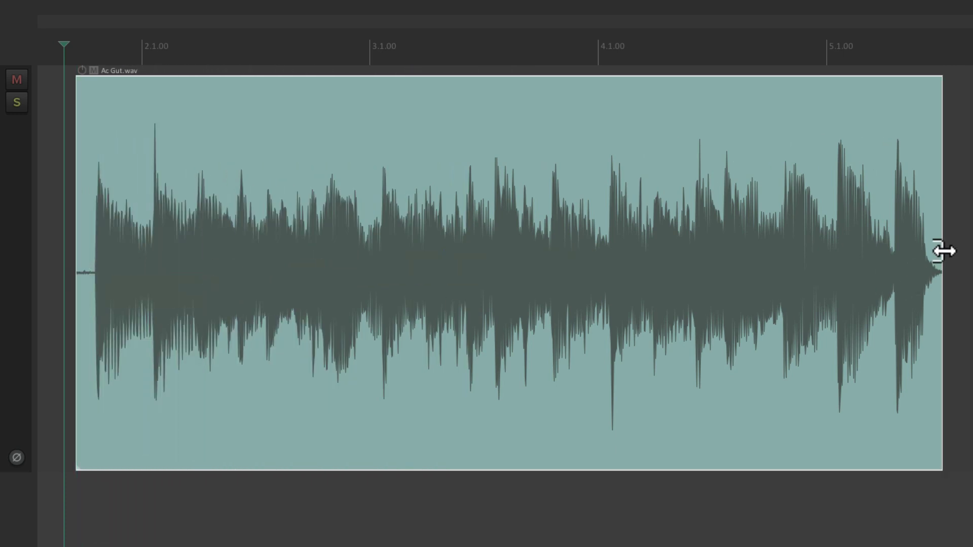
left_click_drag(942, 252, 954, 292)
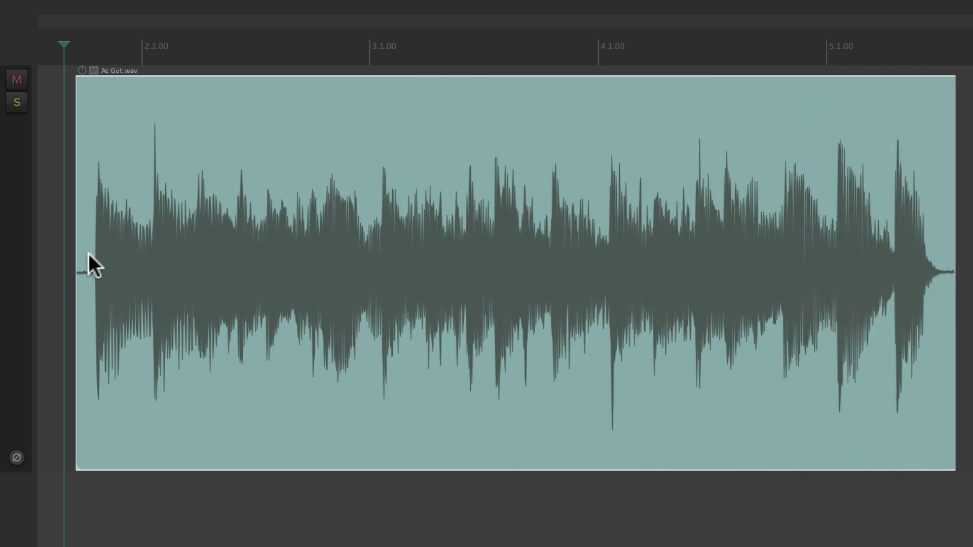
mouse_move(80, 262)
left_mouse_down()
mouse_move(322, 256)
mouse_move(78, 269)
left_mouse_up()
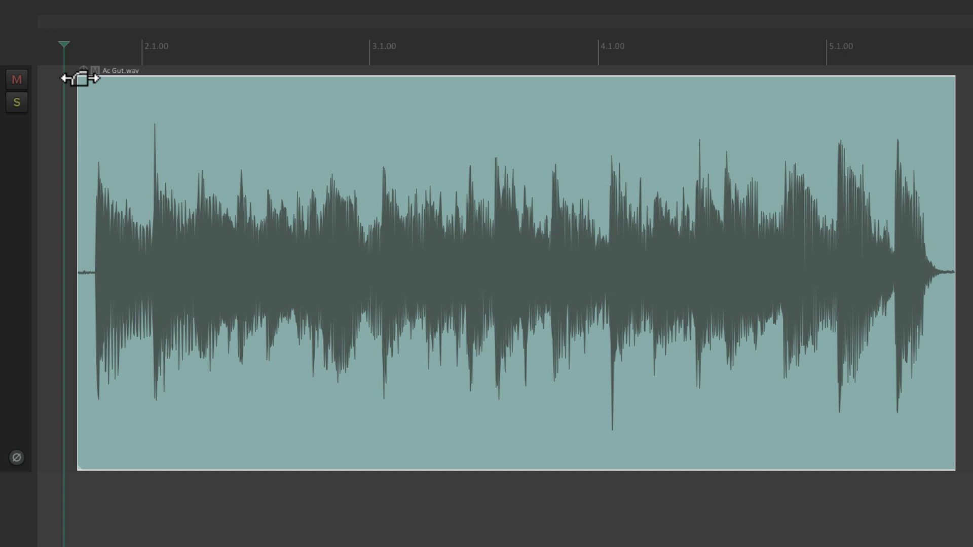
- Audition a fade-in of 1.3.45 at the start of the Ac Gut item and remove it
left_click_drag(80, 79, 501, 117)
key("space")
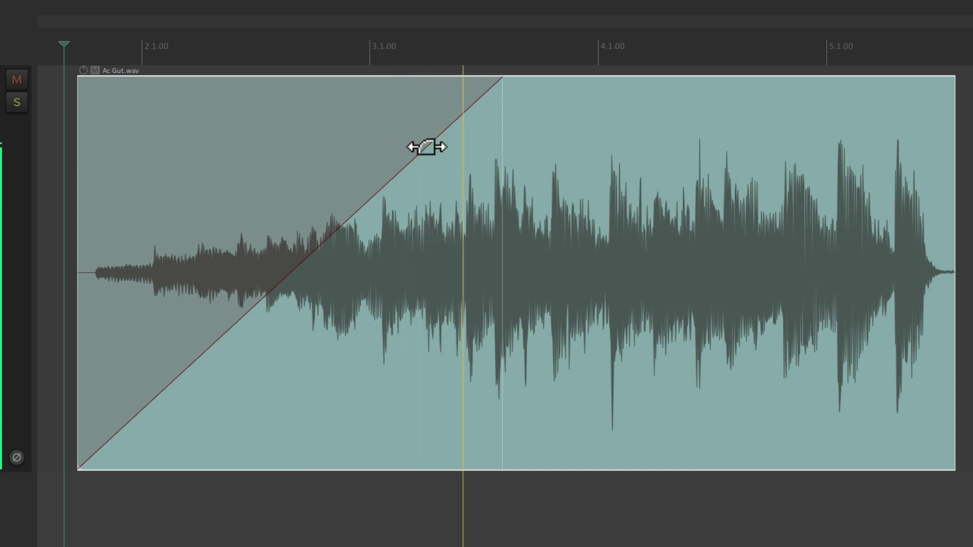
key("space")
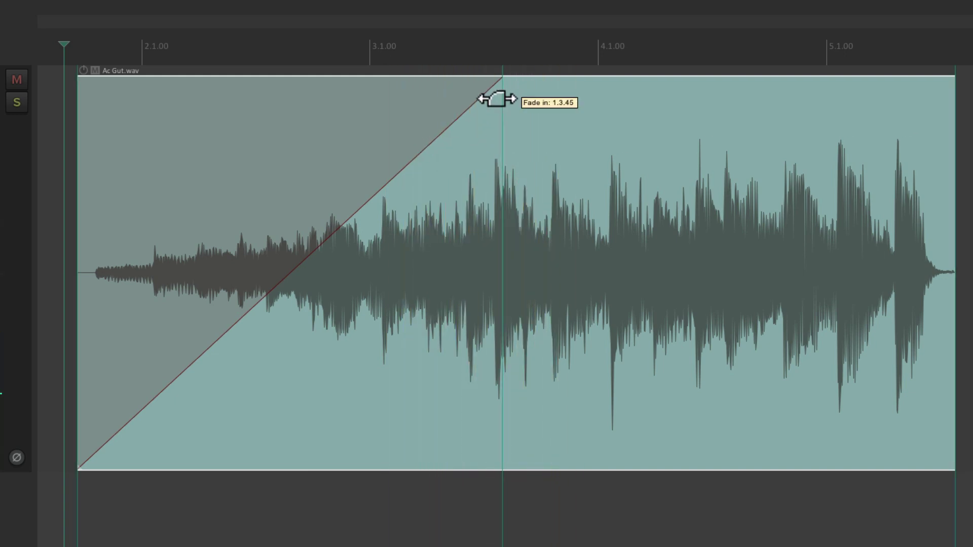
left_click_drag(497, 99, 77, 122)
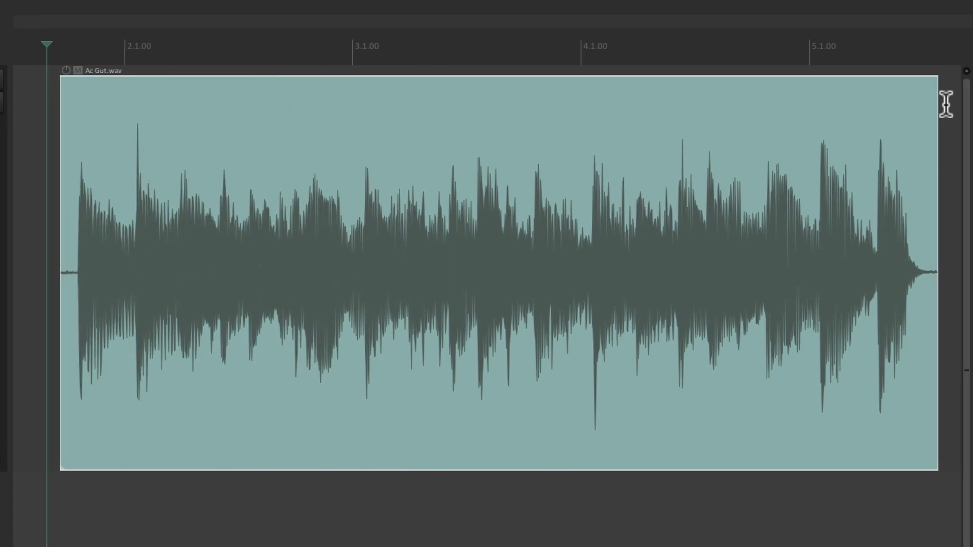
- Audition a fade-out of 2.1.52 at the end of the Ac Gut item and remove it
left_click_drag(937, 83, 394, 174)
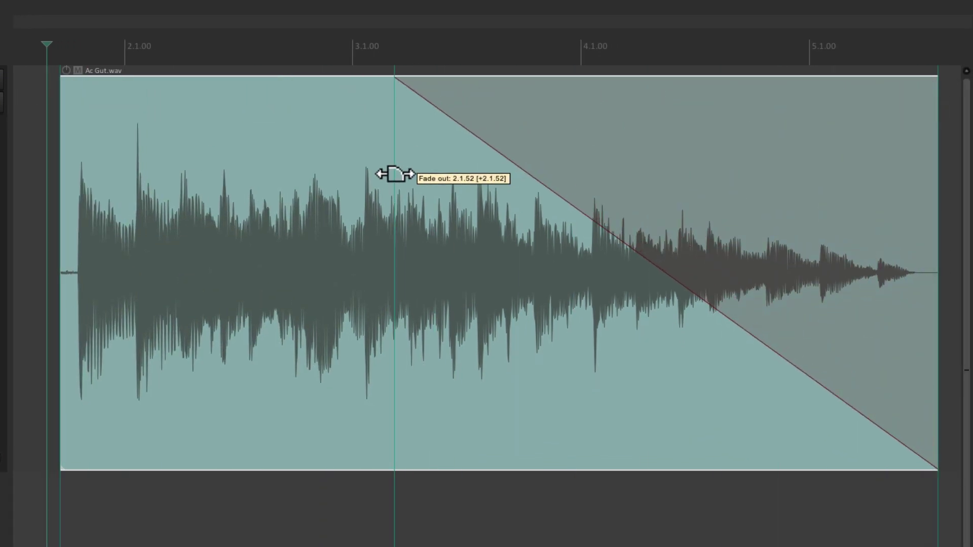
left_click(386, 36)
key("space")
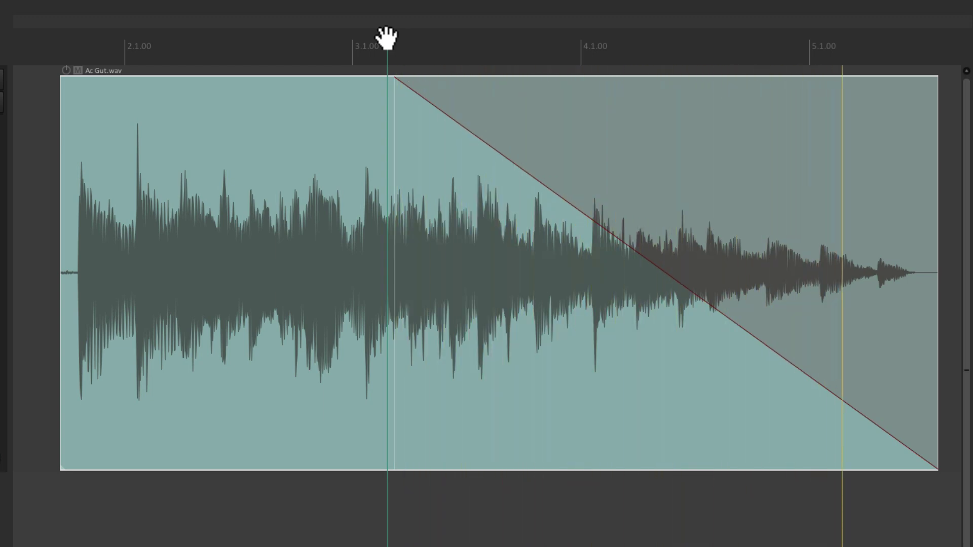
left_click_drag(393, 98, 948, 122)
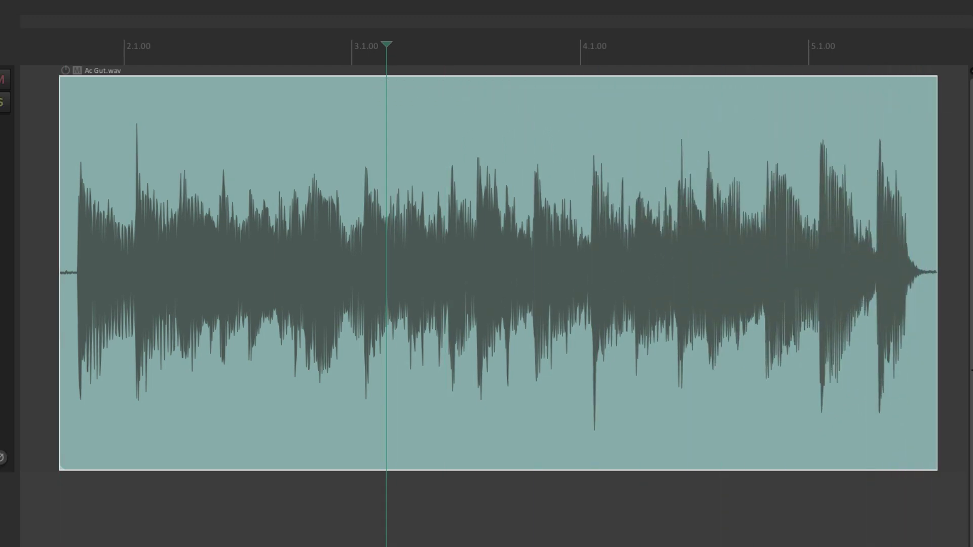
- Time-stretch the Ac Gut item shorter from its start edge to a rate of 1.886 and play it
left_click(48, 273)
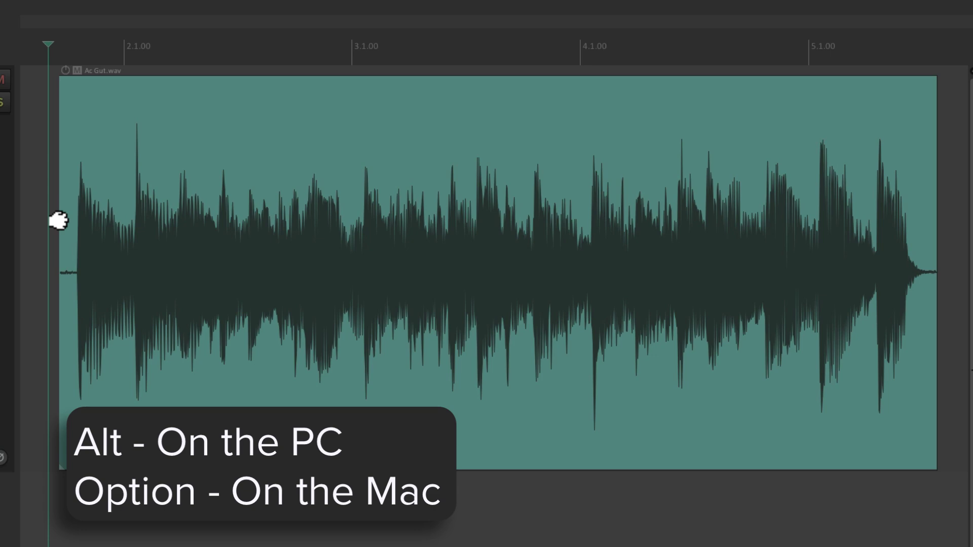
left_click_drag(59, 220, 469, 223)
left_click(458, 238)
key("space")
scroll(458, 243, "down", 1)
scroll(458, 242, "down", 2)
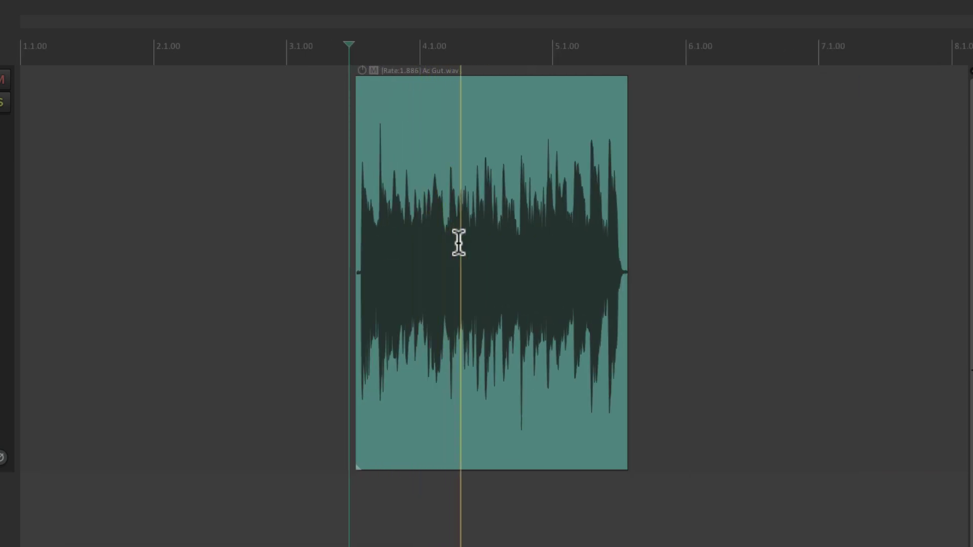
- Stretch both edges of the Ac Gut item outward to a rate of 0.708, play it, and undo the time-stretching
left_click_drag(358, 289, 58, 306)
left_click_drag(629, 321, 783, 317)
left_click(47, 304)
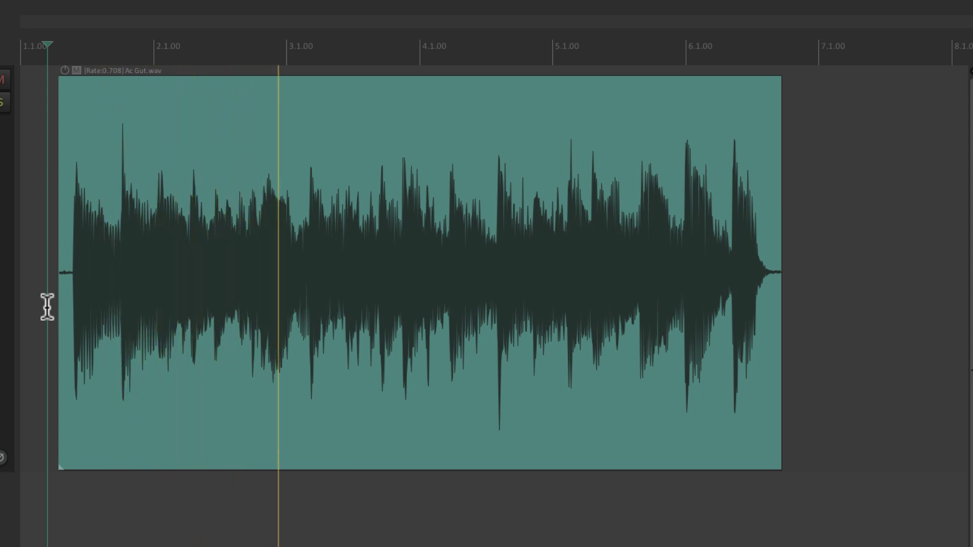
key("space")
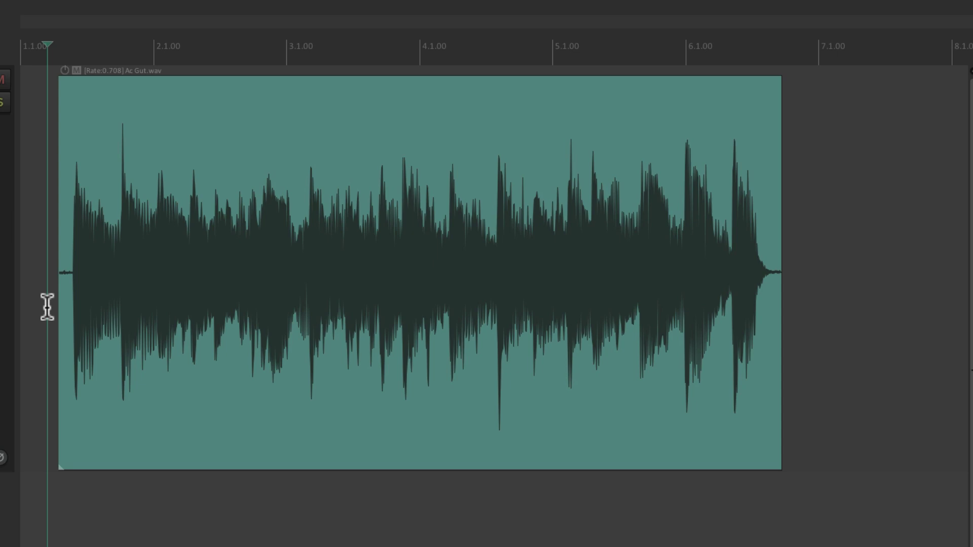
key("ctrl+z")
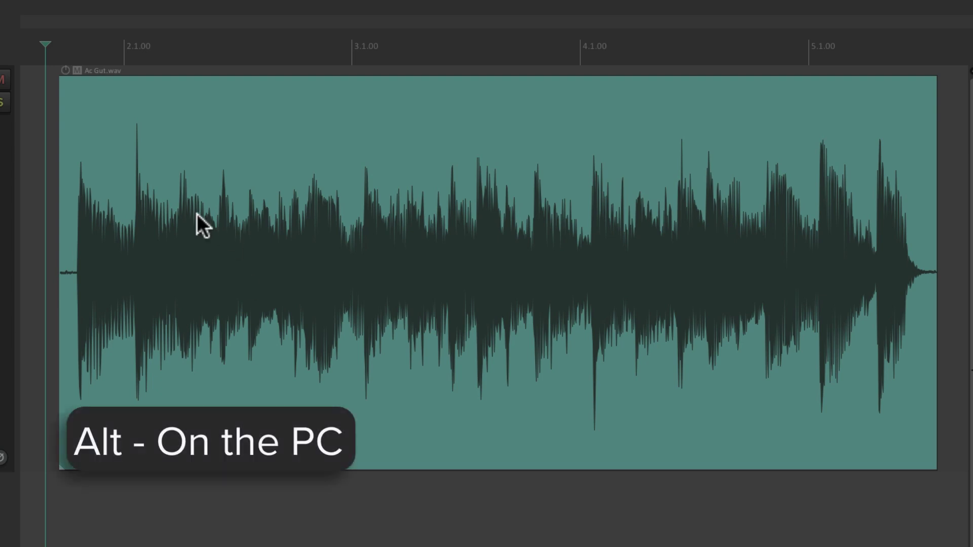
- Slip the audio slightly inside the Ac Gut item while keeping the item's edges in place
key("alt")
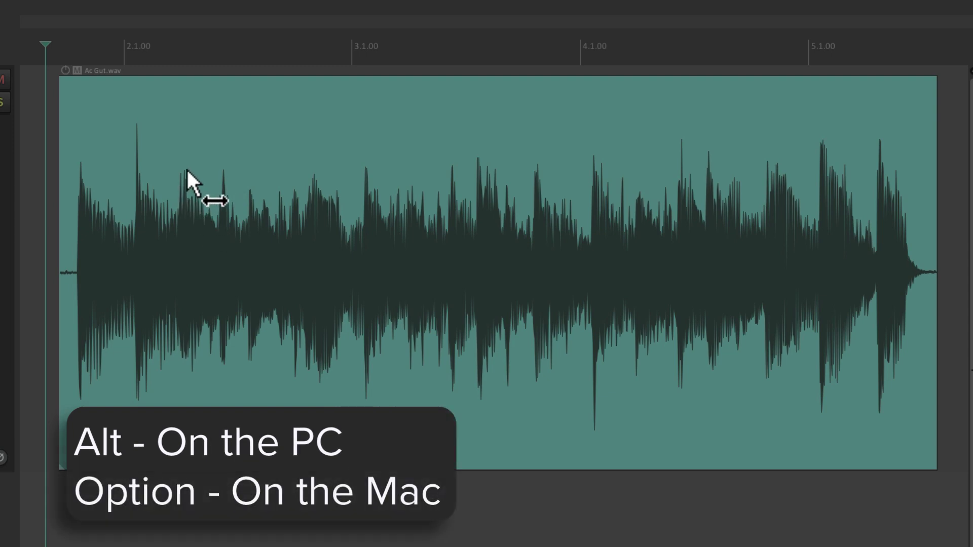
left_click_drag(172, 169, 180, 190)
scroll(21, 313, "up", 5)
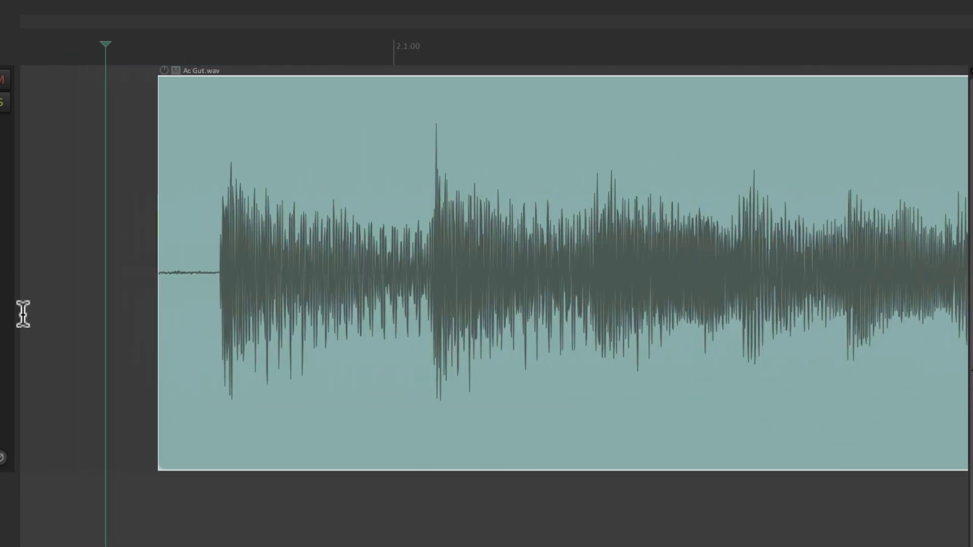
- Slip the audio earlier inside the Ac Gut item so the first note begins right at the item's start edge
scroll(241, 315, "up", 3)
left_click_drag(347, 181, 196, 195)
key("minus")
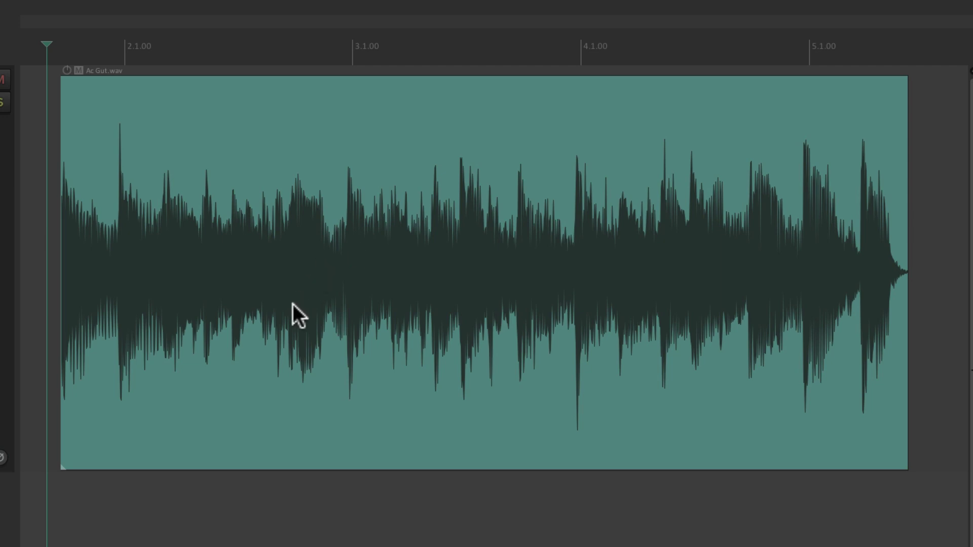
- Split the Ac Gut item into seven slices, cutting it at six points from mid bar 2 to late bar 4
left_click(233, 347)
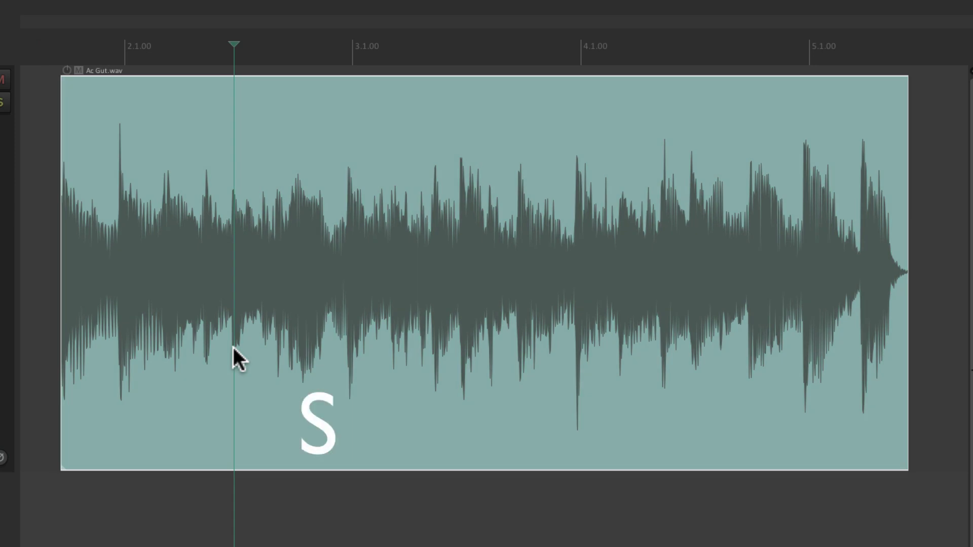
key("s")
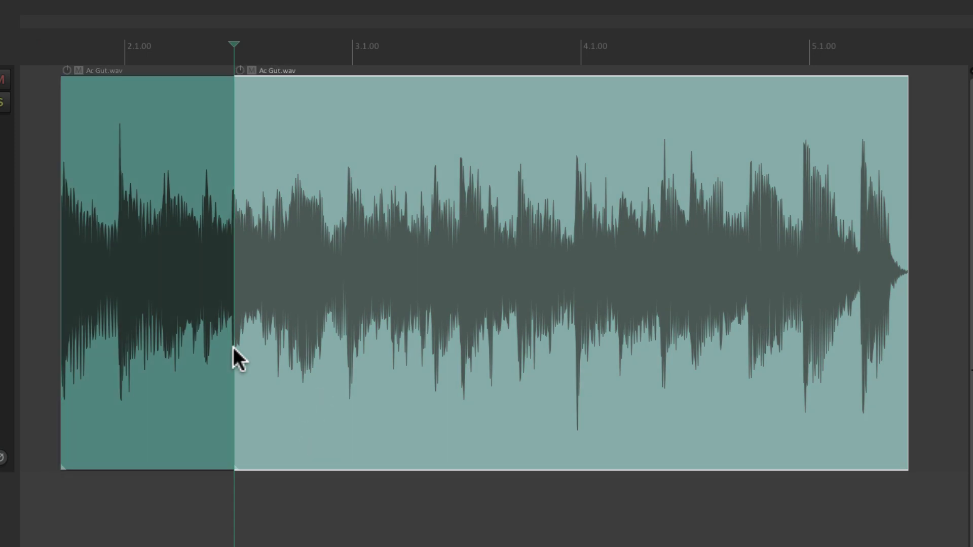
left_click(351, 369)
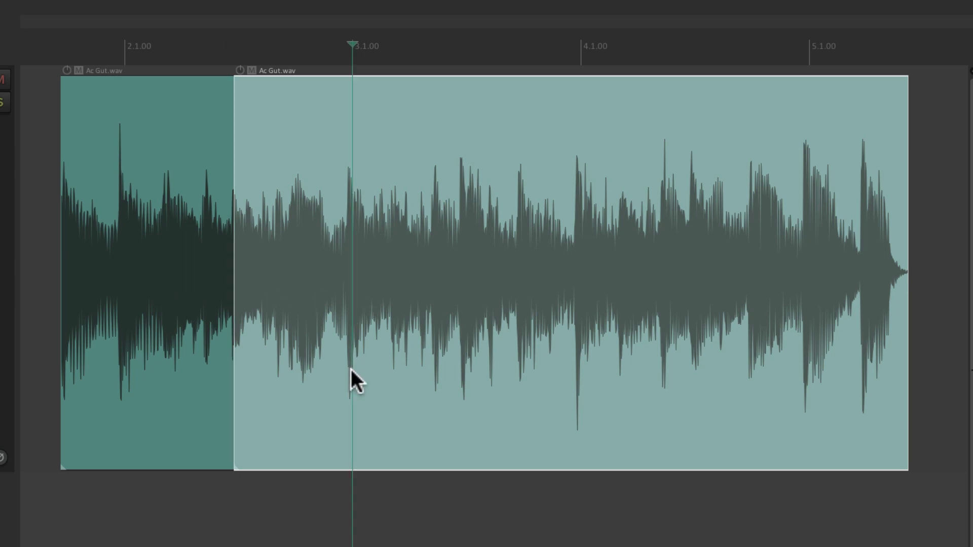
key("s")
left_click(466, 320)
key("s")
left_click(573, 320)
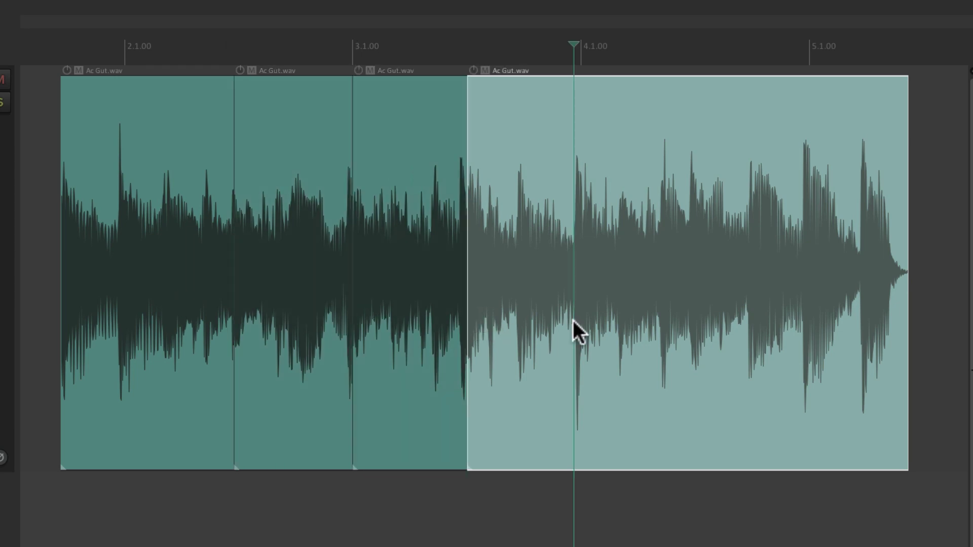
key("s")
left_click(661, 317)
key("s")
left_click(758, 309)
key("s")
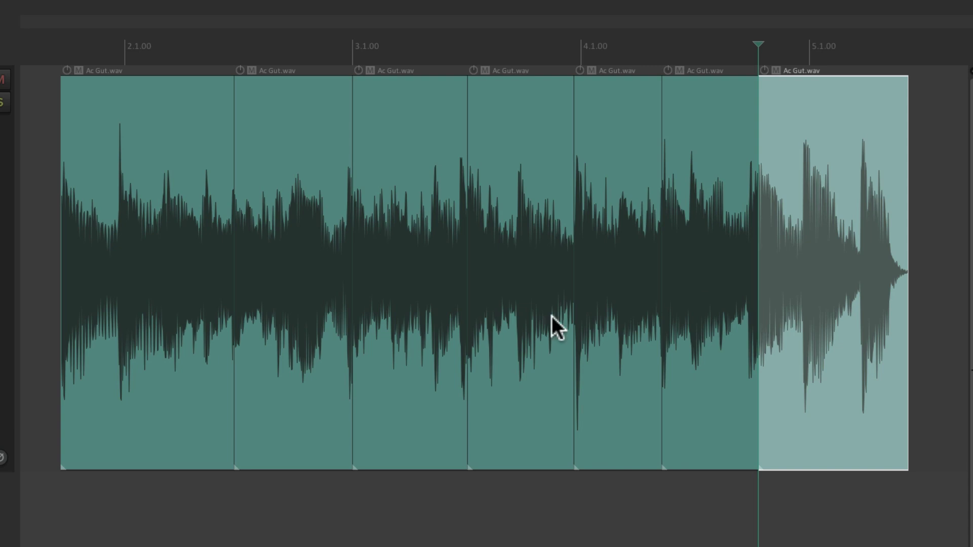
- Paste two copies of the second slice into the empty space after the last slice, and undo both pastes
left_click(278, 165)
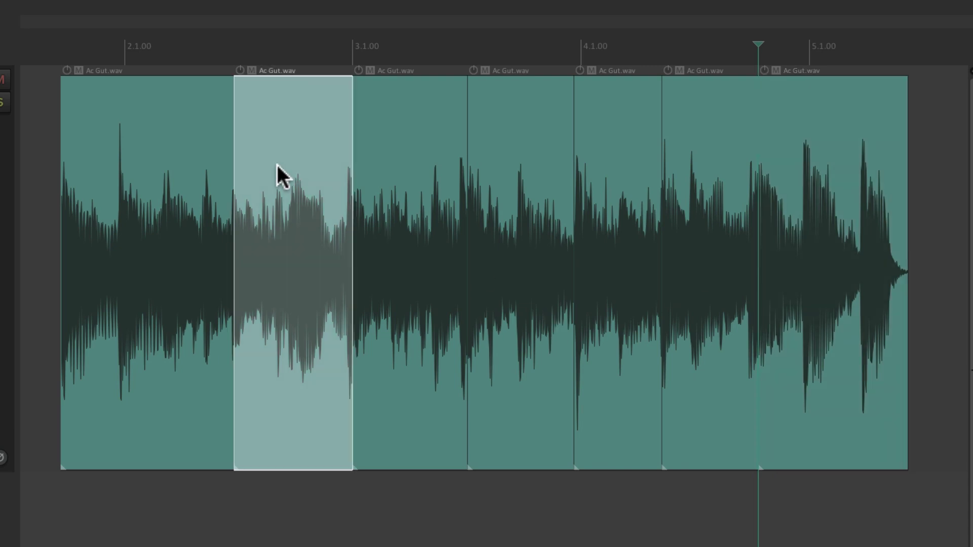
scroll(278, 165, "right", 10)
left_click(366, 175)
key("ctrl+v")
scroll(365, 175, "right", 2)
left_click(408, 176)
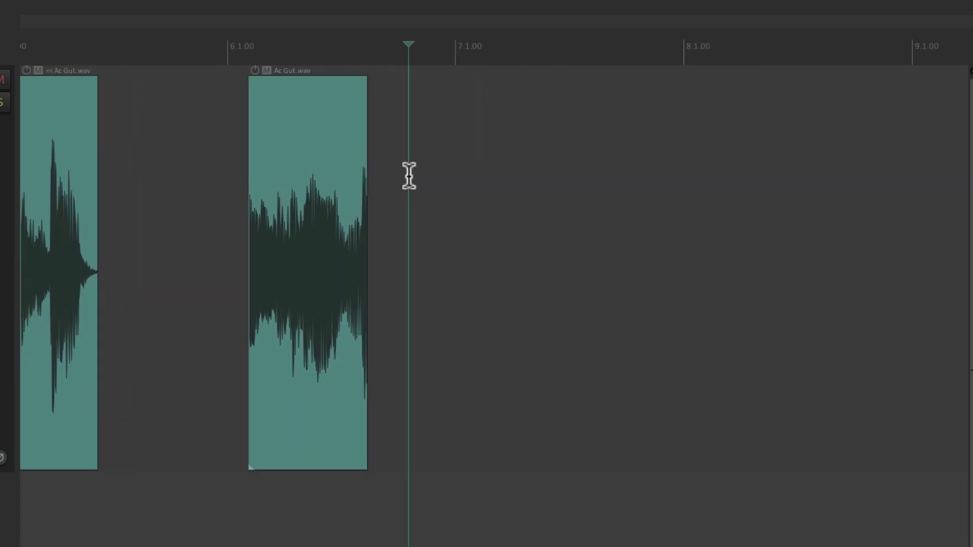
key("ctrl+v")
key("ctrl+z")
key("ctrl+z")
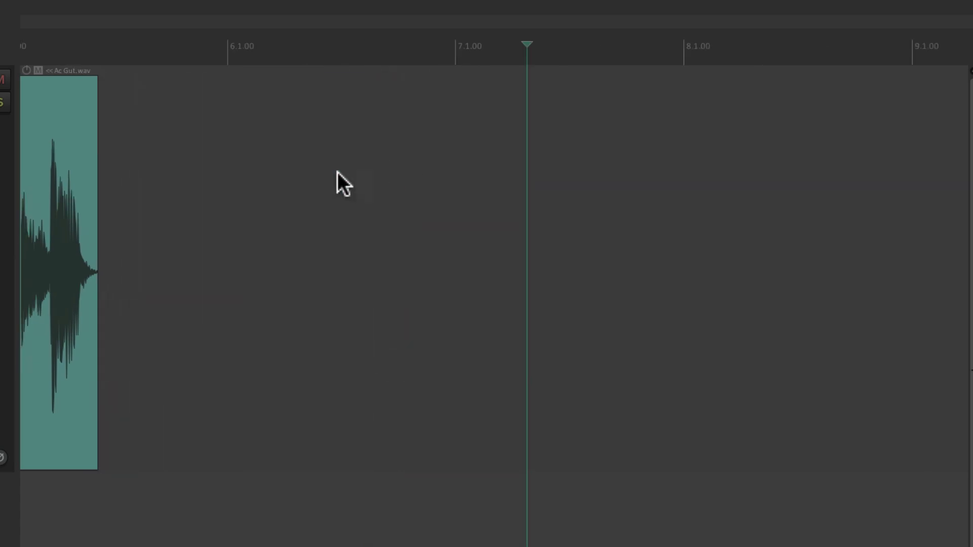
- Select all the Ac Gut slices and heal the splits to rejoin them into a single item
scroll(338, 172, "left", 14)
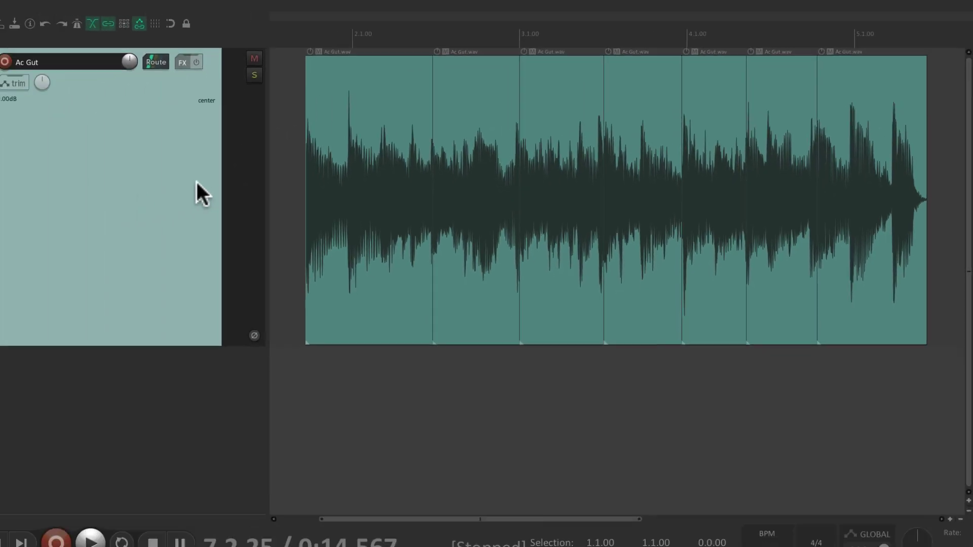
key("ctrl+a")
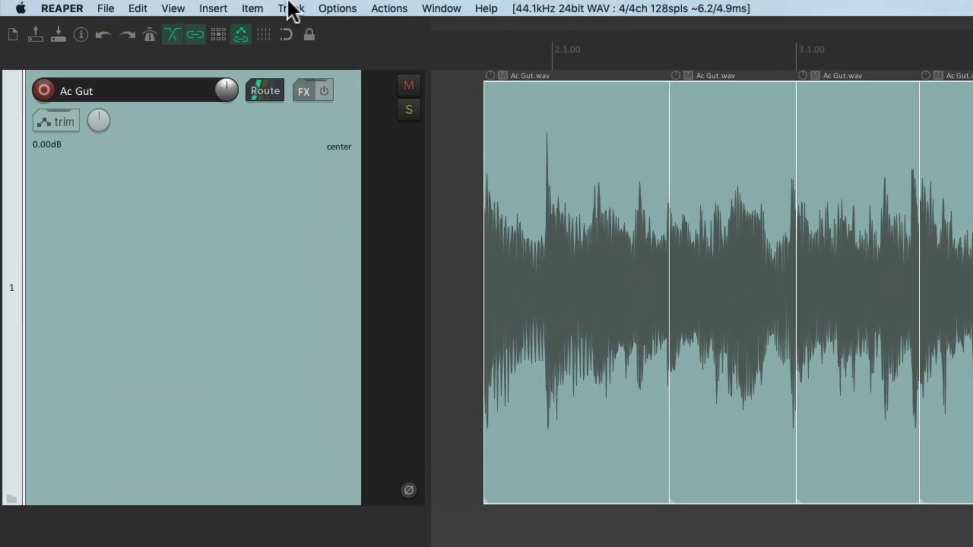
left_click(261, 7)
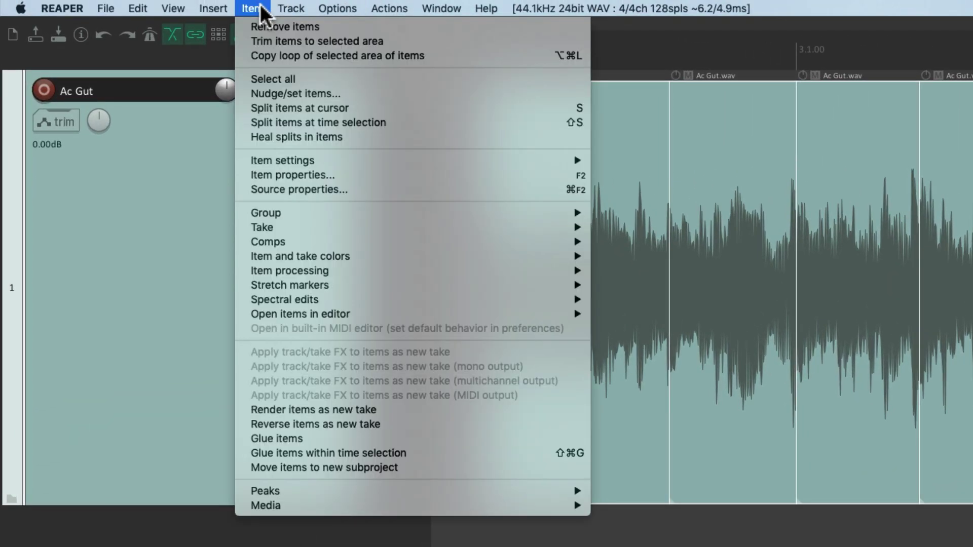
left_click(238, 137)
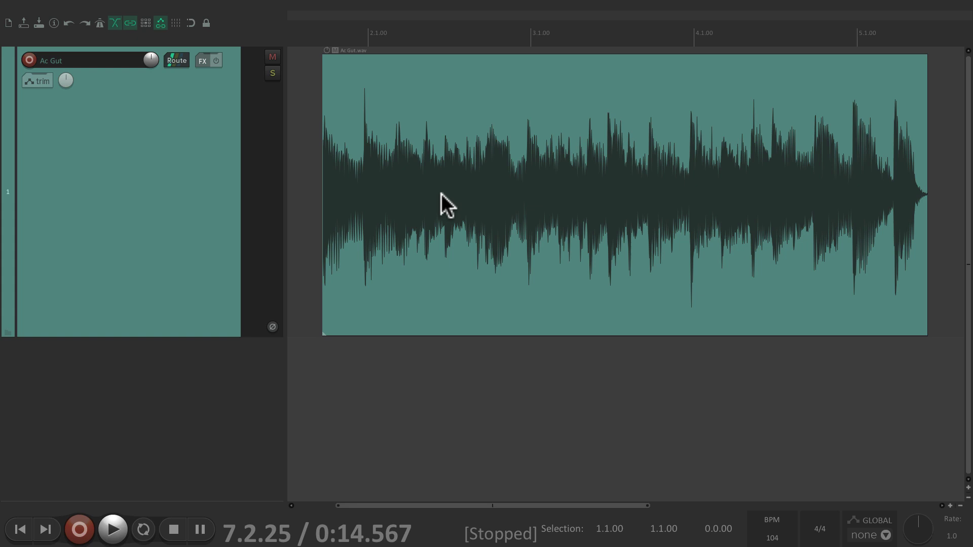
- Place three copies of the Ac Gut item one after another on the same track, leaving small gaps between them
scroll(434, 120, "down", 5)
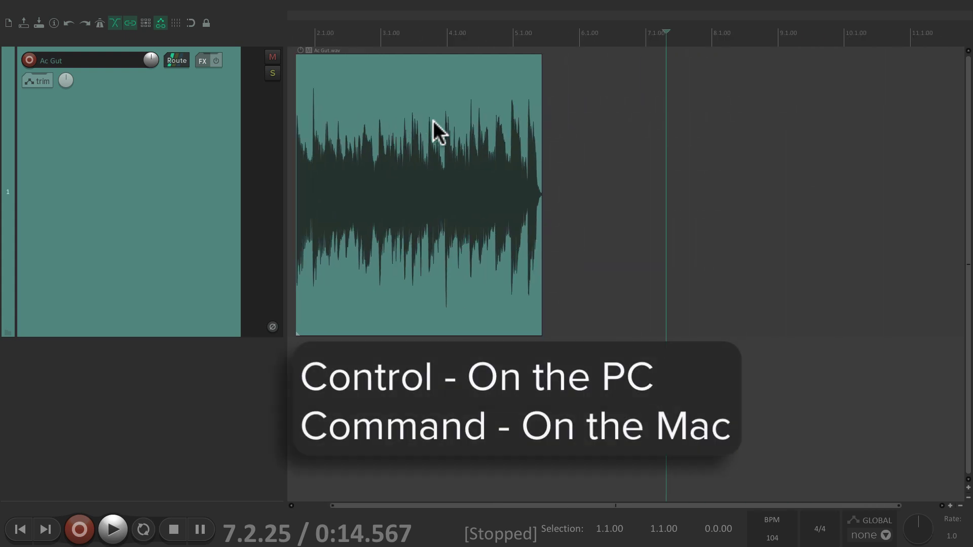
left_click_drag(433, 120, 646, 114)
scroll(547, 152, "right", 2)
left_click_drag(532, 126, 746, 145)
scroll(738, 145, "right", 5)
left_click_drag(600, 127, 868, 143)
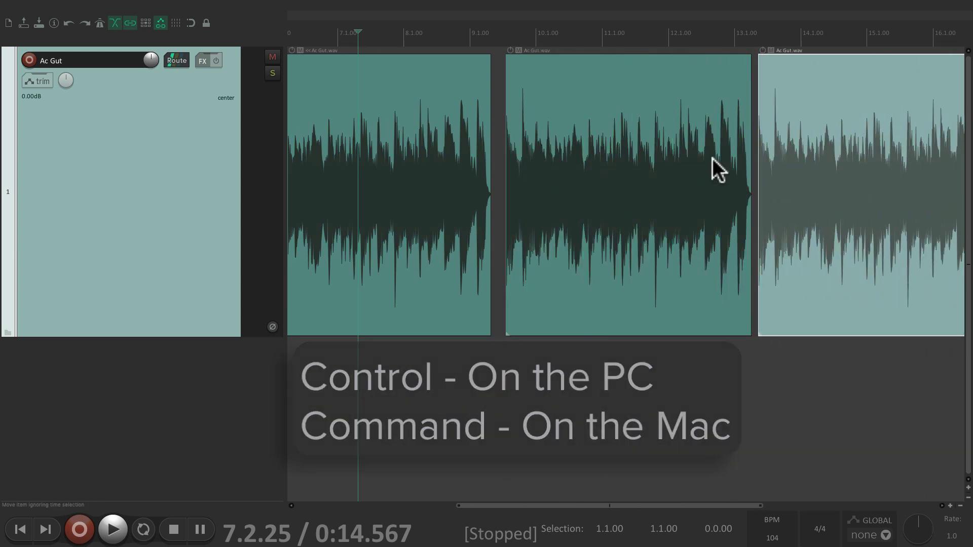
- Overlap the last copy with the end of the preceding item by about one bar and play through the crossfade
scroll(658, 162, "right", 5)
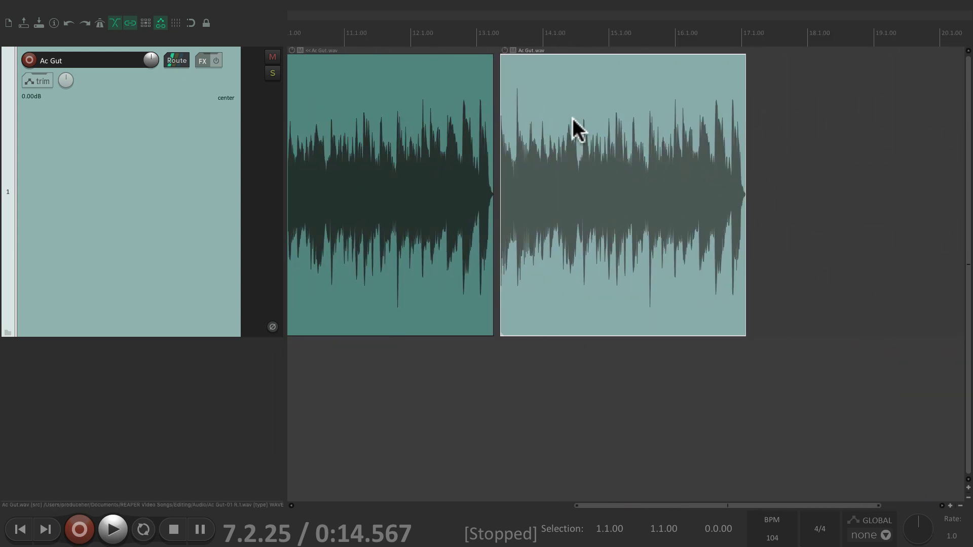
left_click_drag(557, 107, 456, 155)
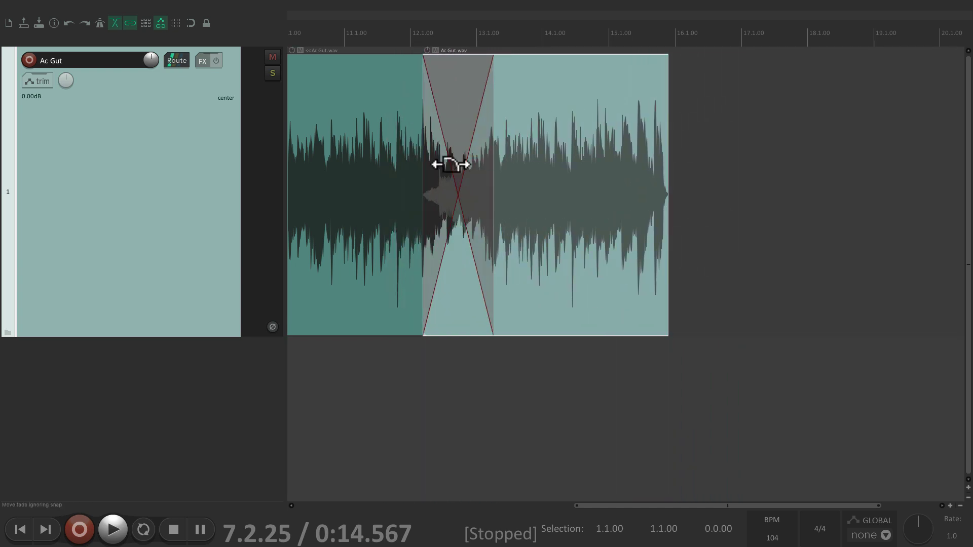
scroll(403, 241, "up", 3)
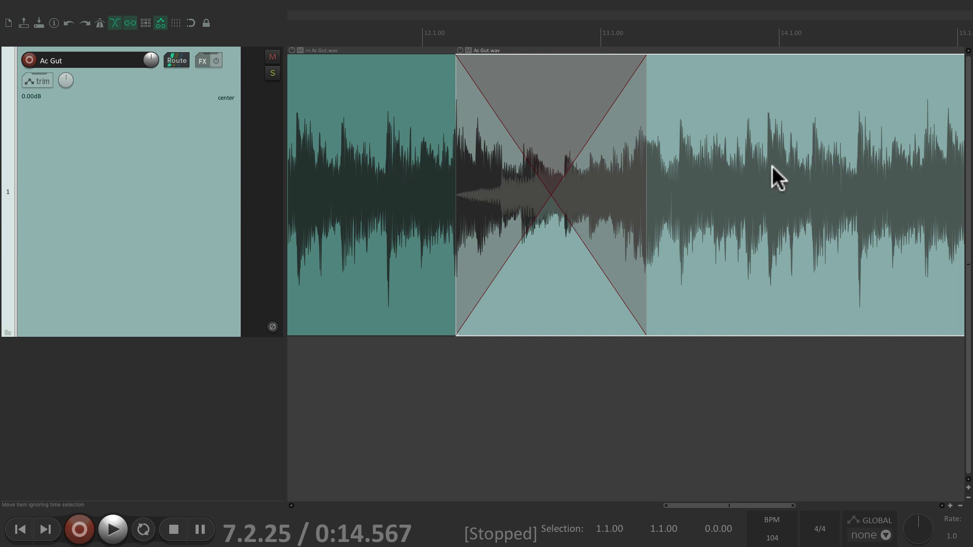
left_click(416, 363)
key("space")
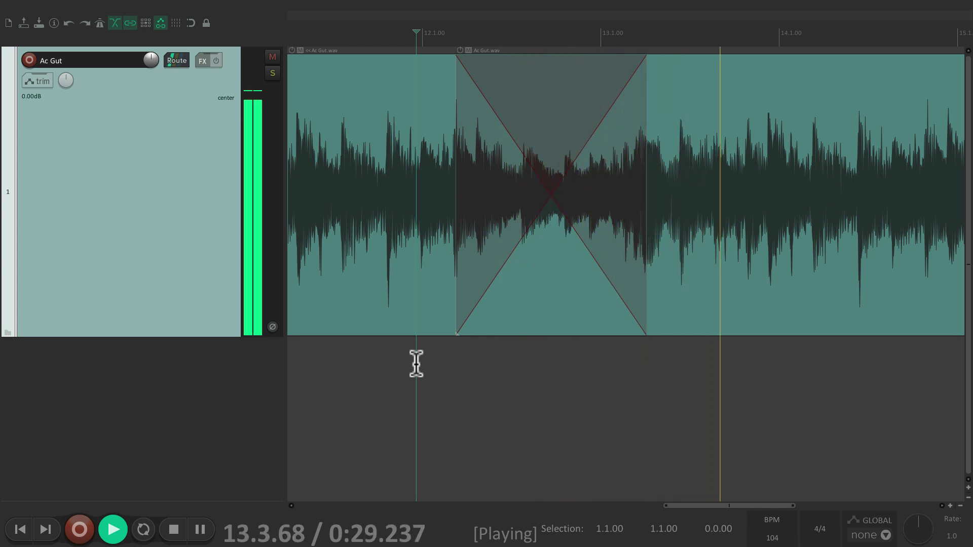
key("space")
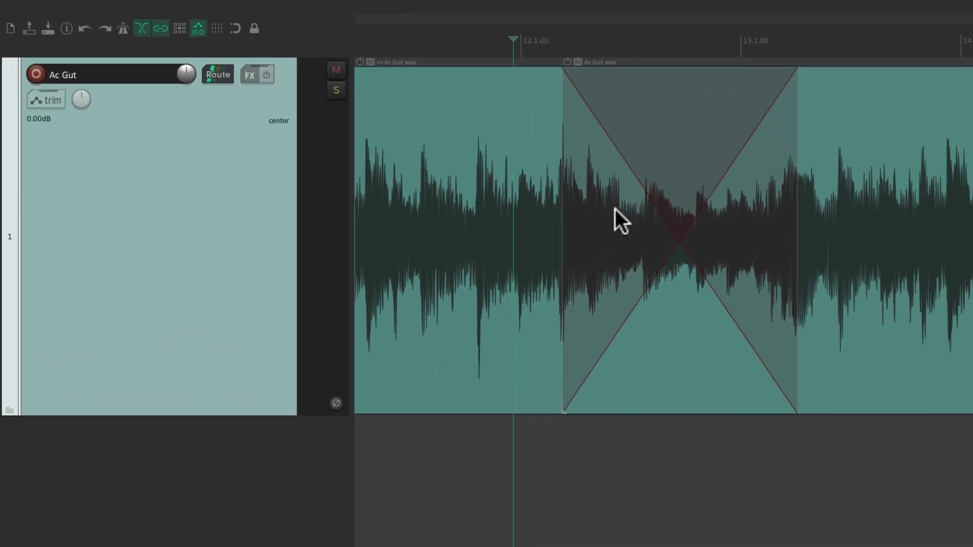
- Separate the last copy from the preceding item and, with auto-crossfade off, overlap them again by about one bar
scroll(756, 275, "down", 3)
left_click_drag(667, 145, 820, 148)
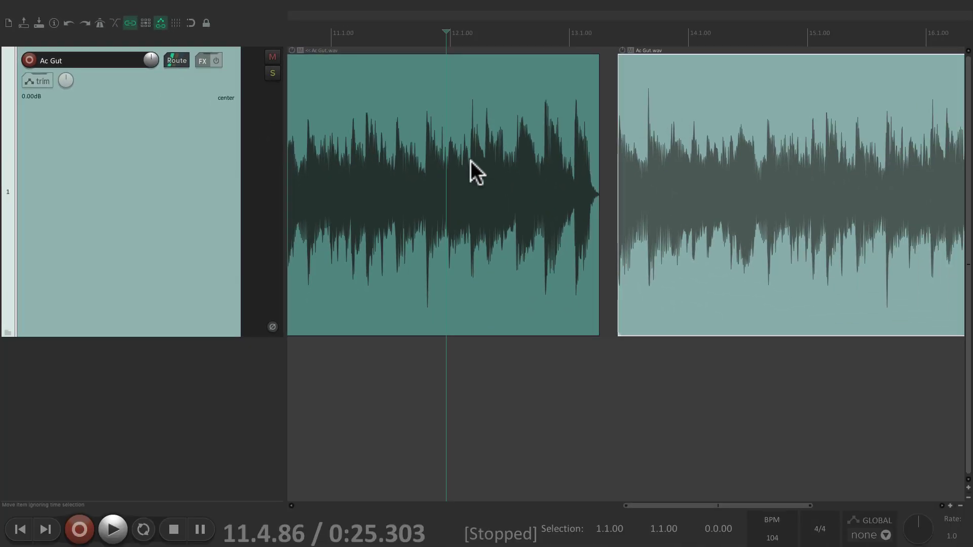
left_click_drag(659, 133, 490, 147)
scroll(476, 188, "up", 3)
left_click_drag(759, 114, 812, 128)
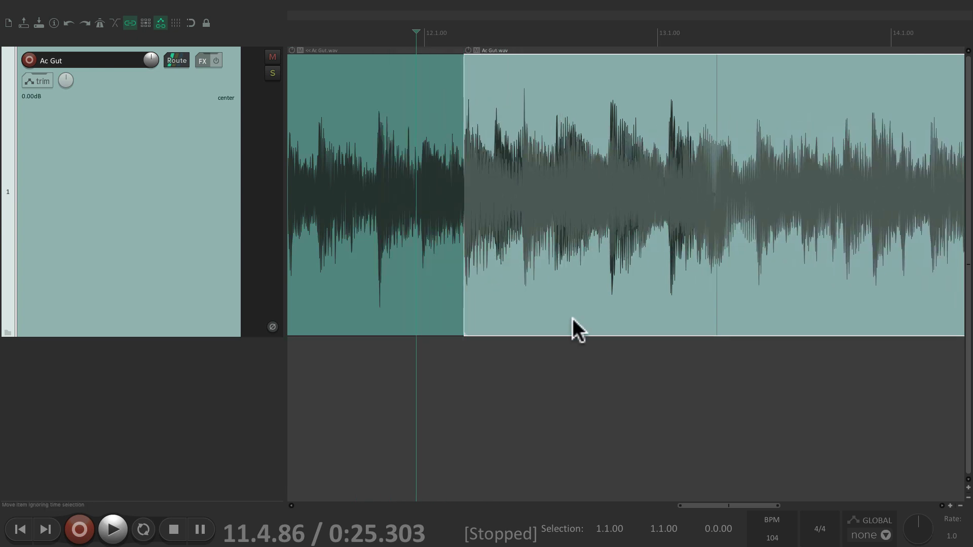
- Play the uncrossfaded overlap between the two items, starting just after 12.1.00
left_click(432, 364)
key("space")
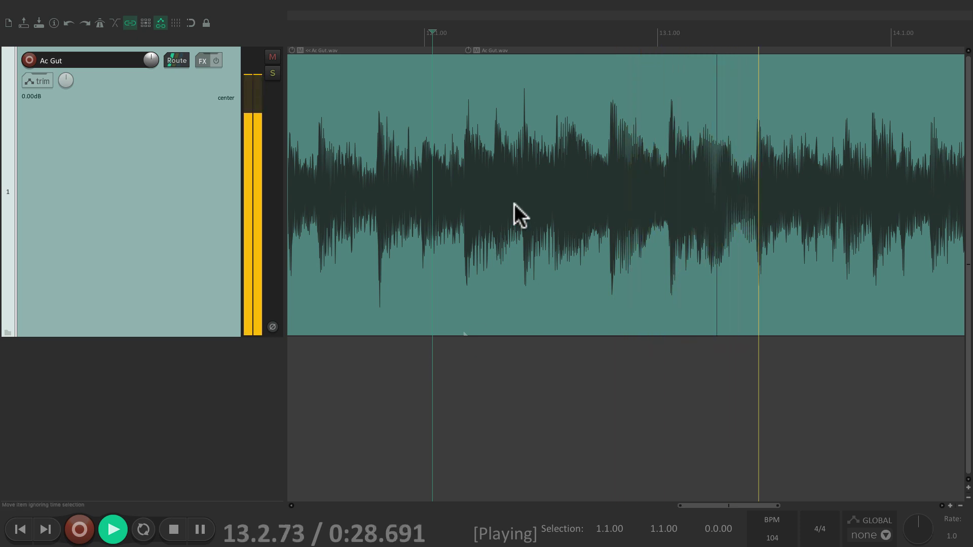
key("space")
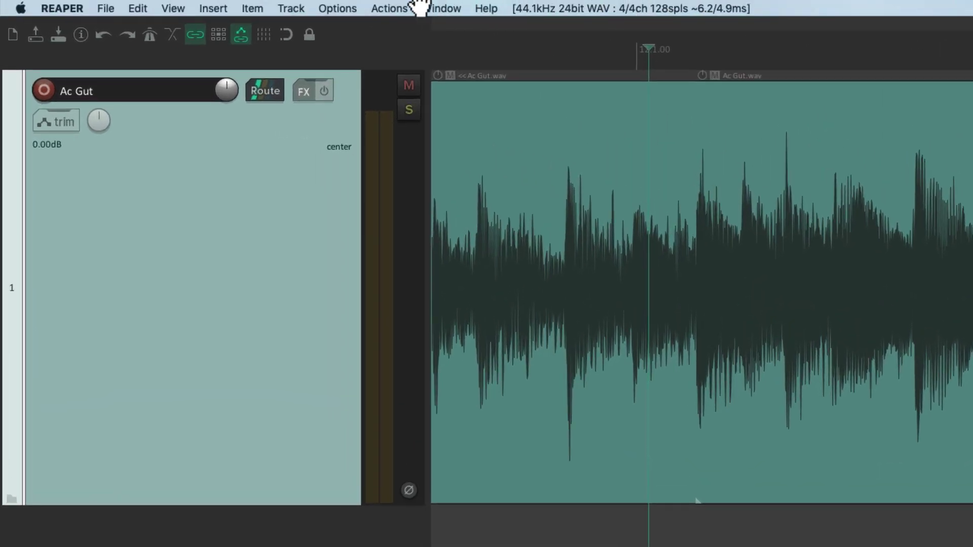
- Show overlapping media items in lanes and move the lower item about half a bar later
left_click(348, 9)
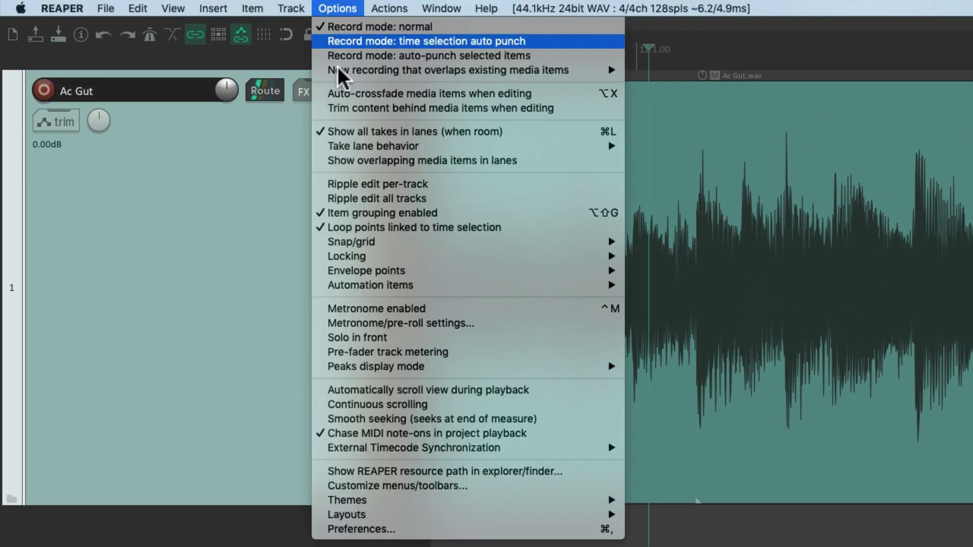
left_click(325, 160)
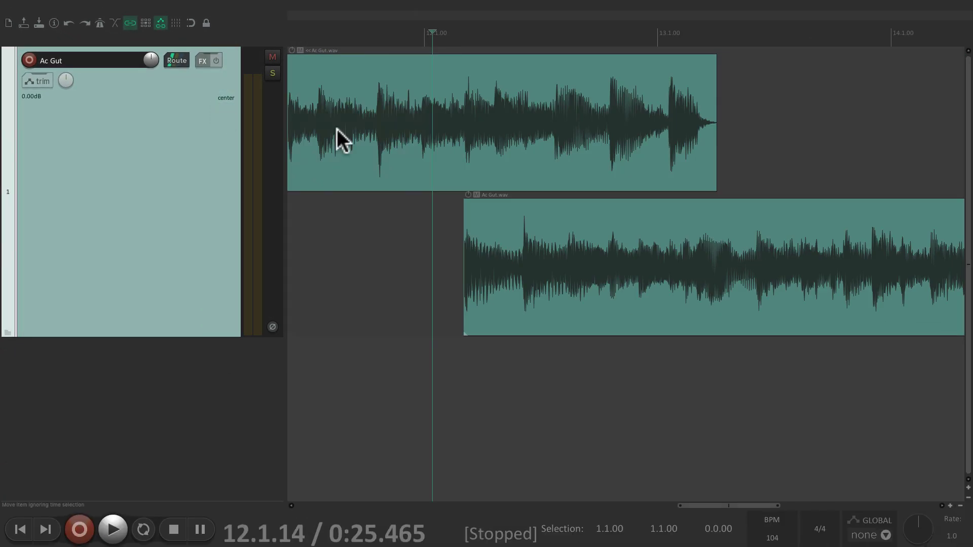
left_click_drag(570, 224, 687, 239)
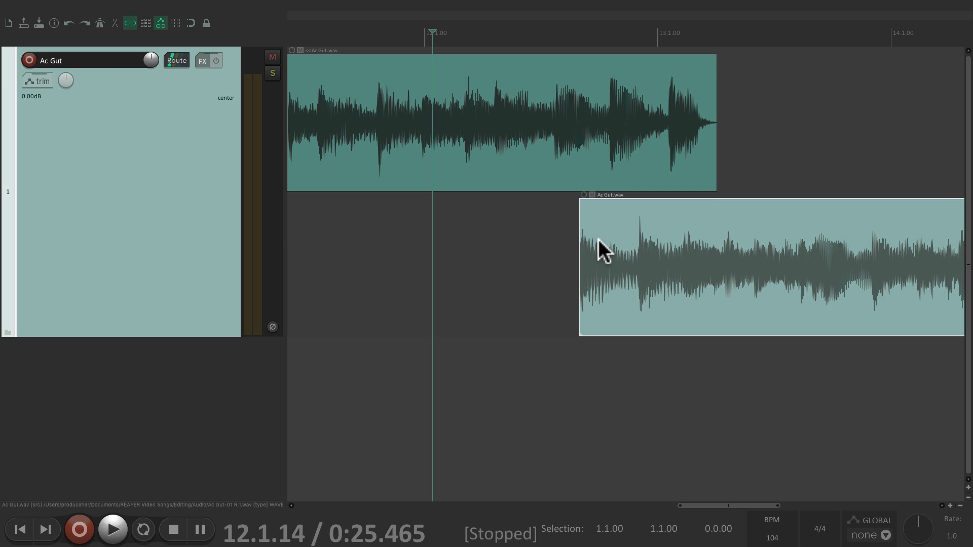
- Play through the overlap of the two lane-separated items, starting just before the lower item begins
left_click(557, 239)
key("space")
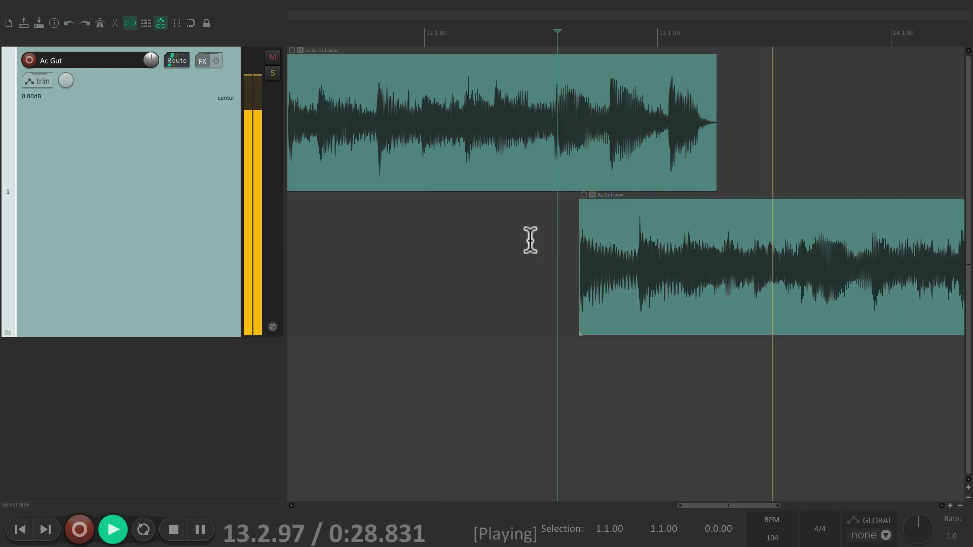
key("space")
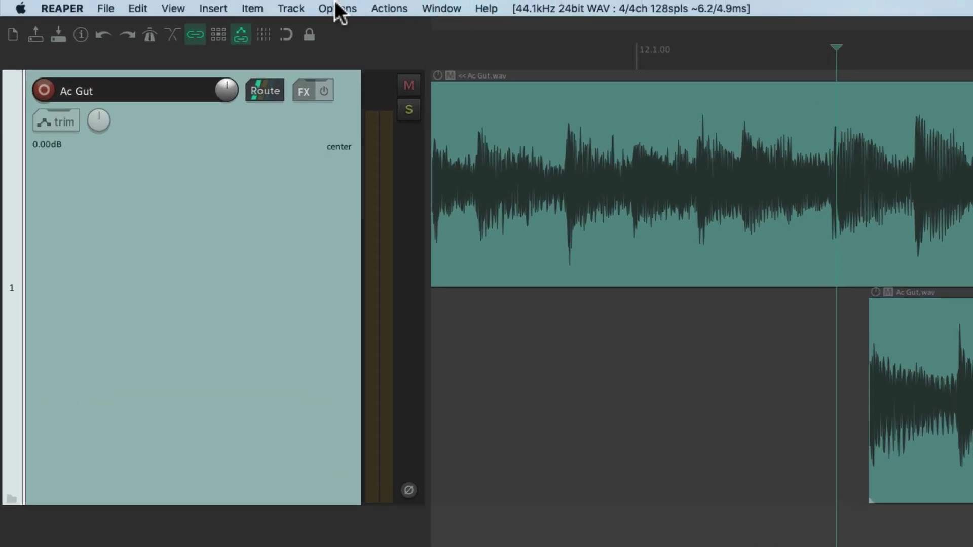
- Turn off showing overlapping media items in lanes and move the last copy slightly earlier over the preceding item
left_click(336, 8)
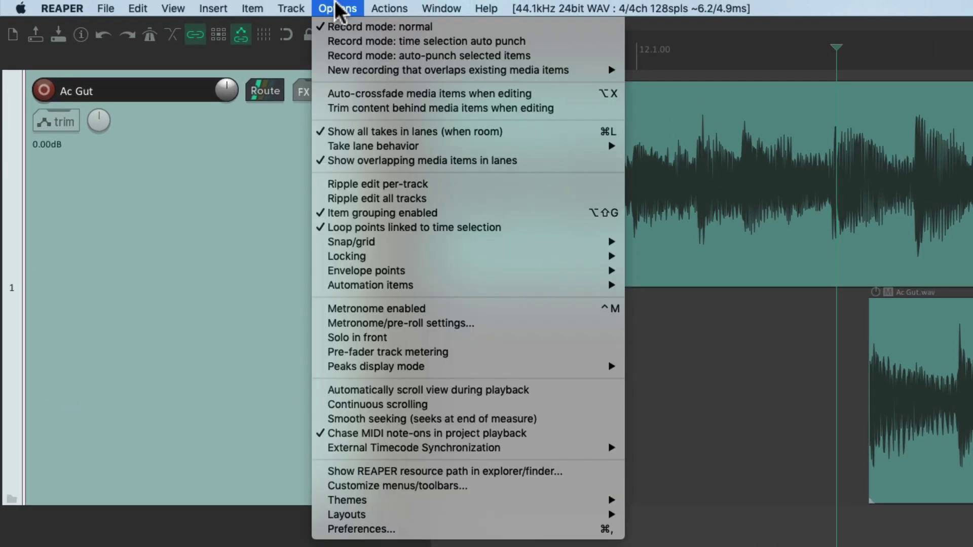
left_click(326, 160)
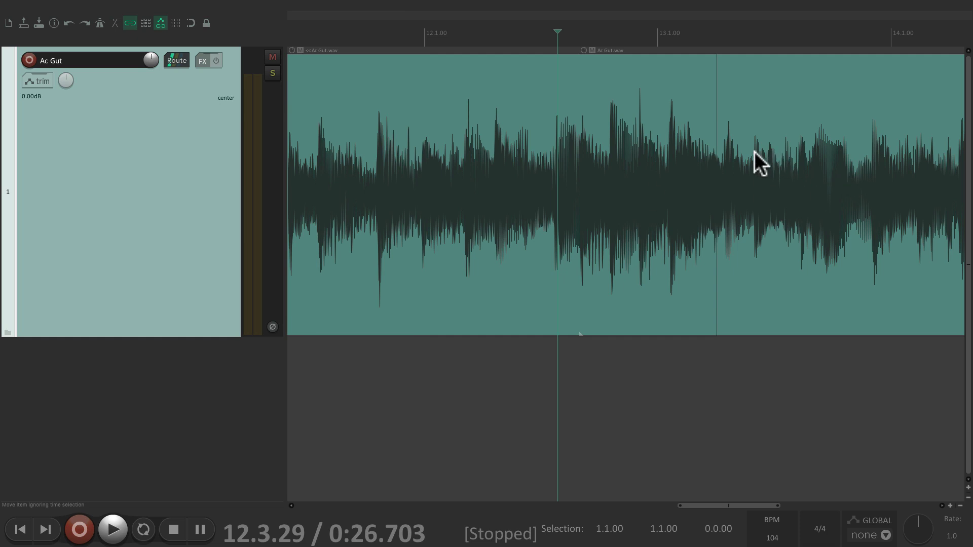
left_click_drag(755, 151, 730, 163)
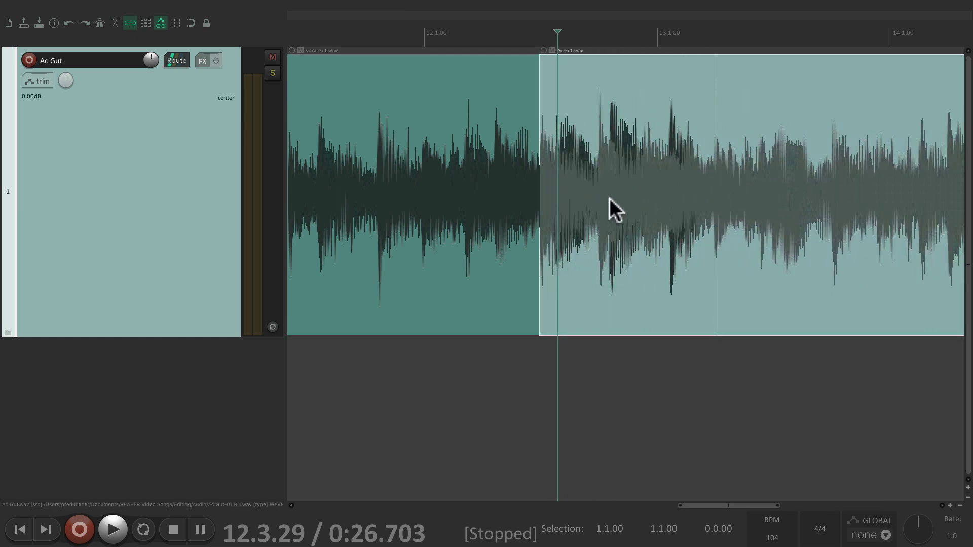
- Play the overlap of the two items on the single lane, starting just before the last copy begins
left_click(517, 380)
key("space")
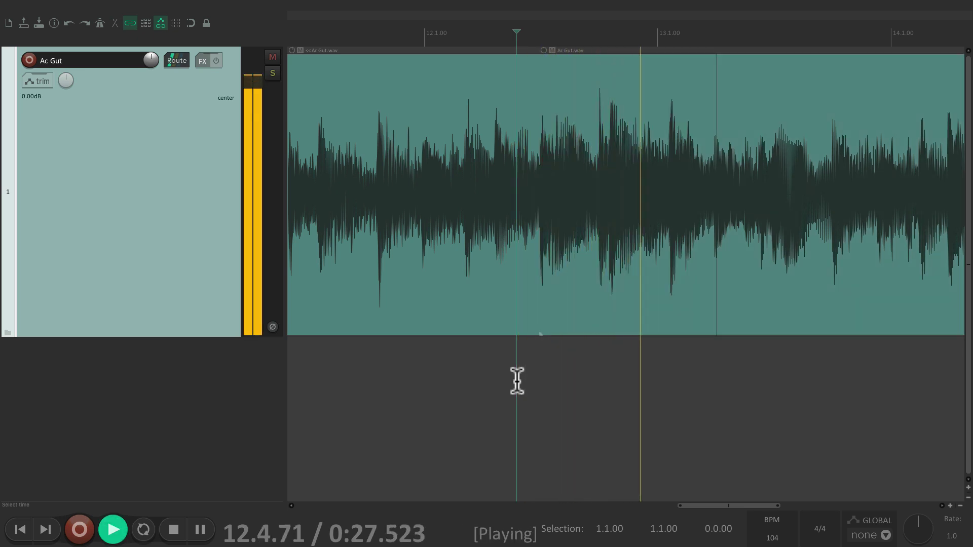
key("space")
- Enable trimming content behind media items when editing and move the last copy later until it clears the preceding item
left_click_drag(736, 144, 816, 178)
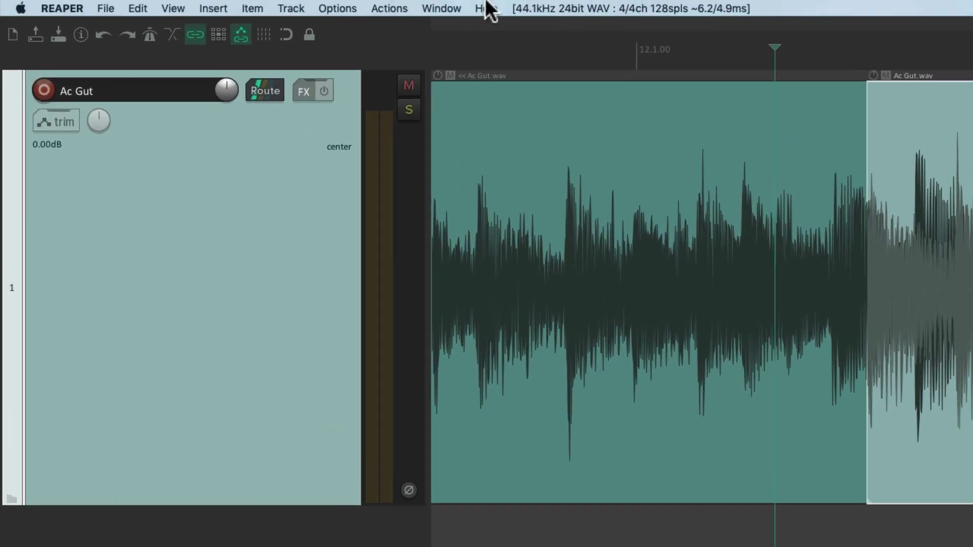
left_click(348, 7)
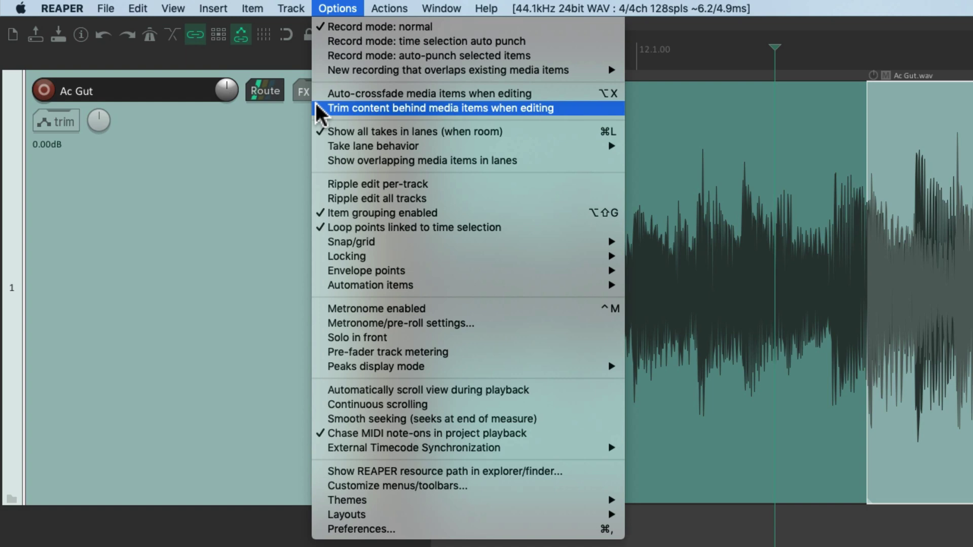
left_click(320, 109)
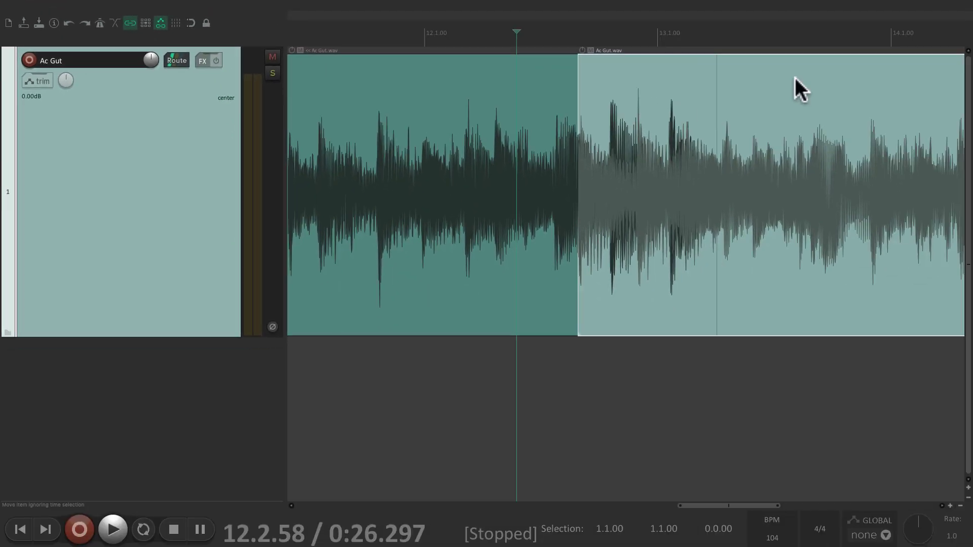
left_click_drag(746, 90, 949, 108)
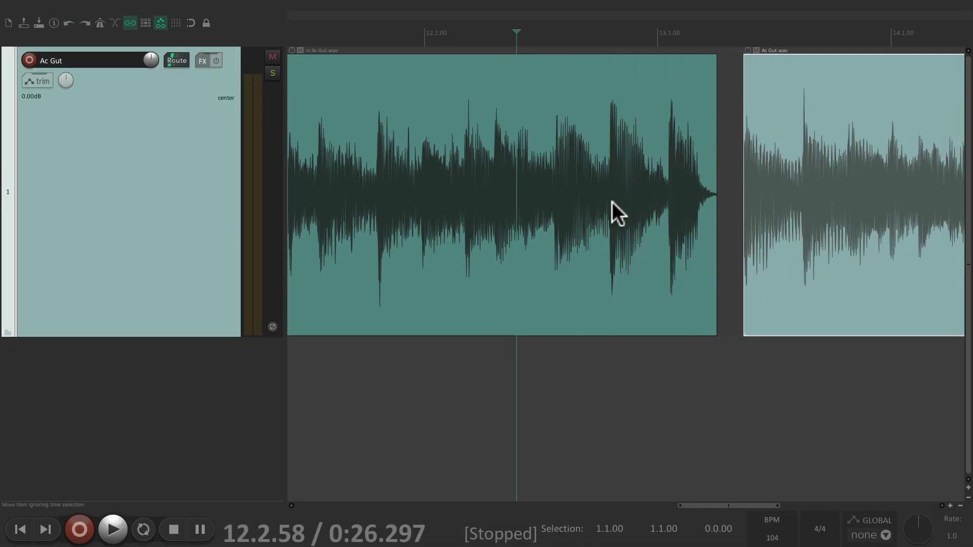
scroll(650, 116, "right", 3)
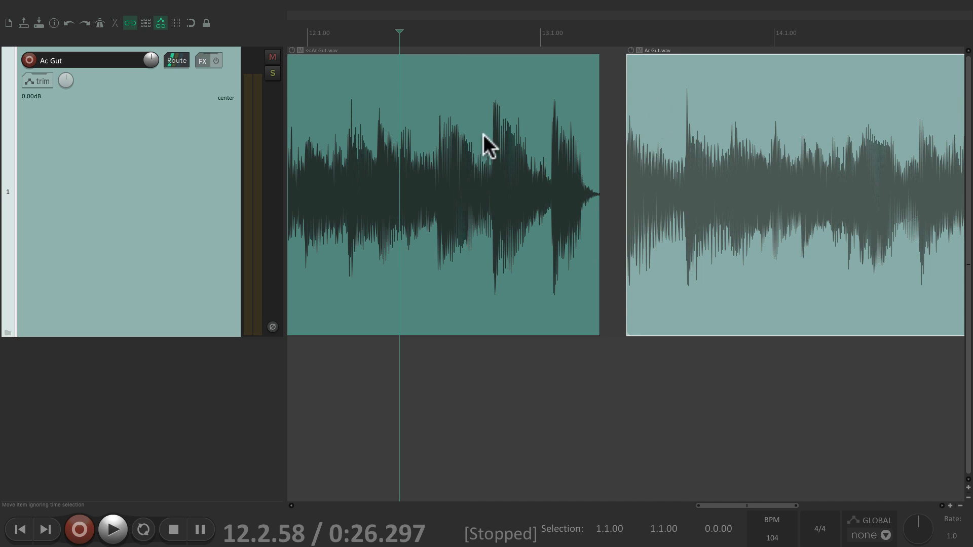
- Try trimming the preceding item's end by moving the last copy over it and back off, and undo the moves
mouse_move(699, 116)
left_mouse_down()
mouse_move(564, 116)
mouse_move(695, 120)
left_mouse_up()
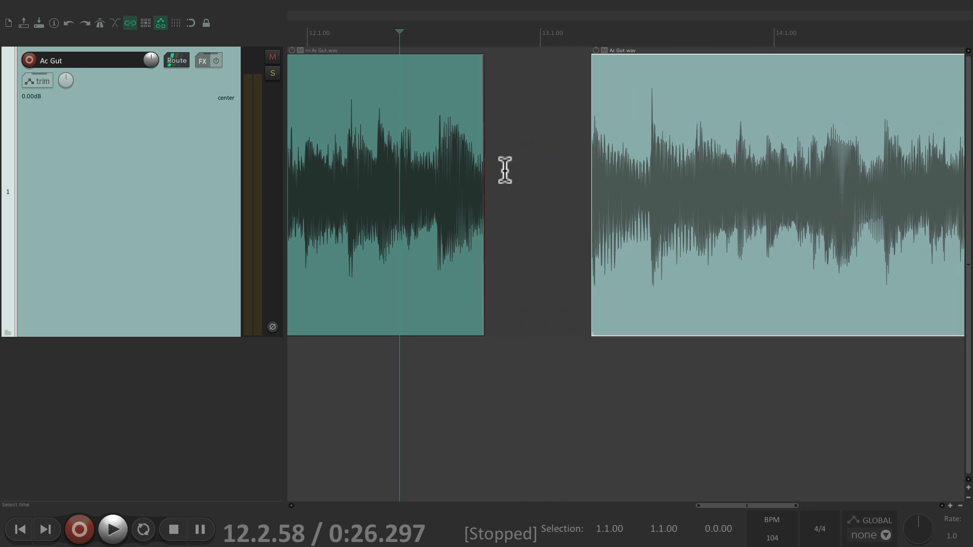
key("ctrl+z")
key("ctrl+z")
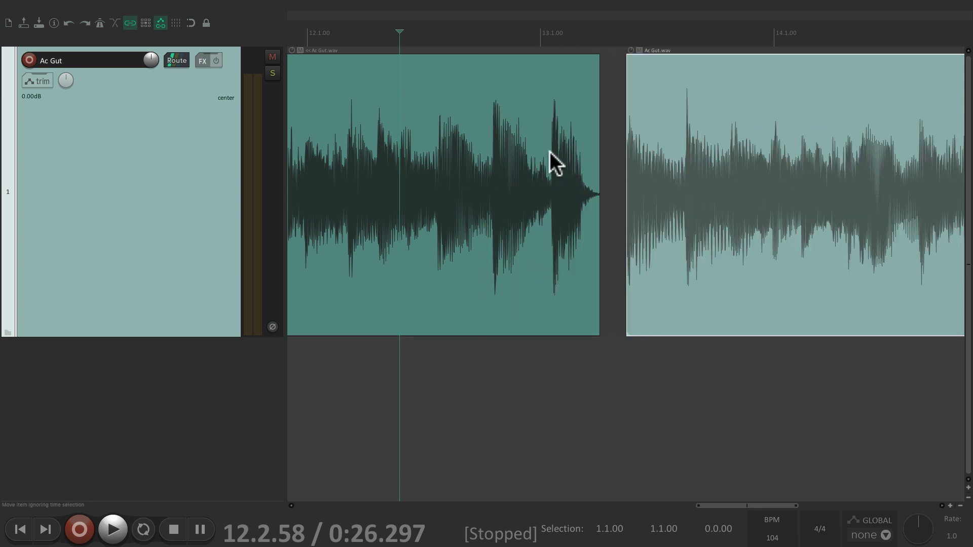
- Move the last copy over the preceding item's end and back off to trim the covered audio, and open the editing options
left_click_drag(725, 88, 516, 110)
left_click_drag(522, 147, 655, 167)
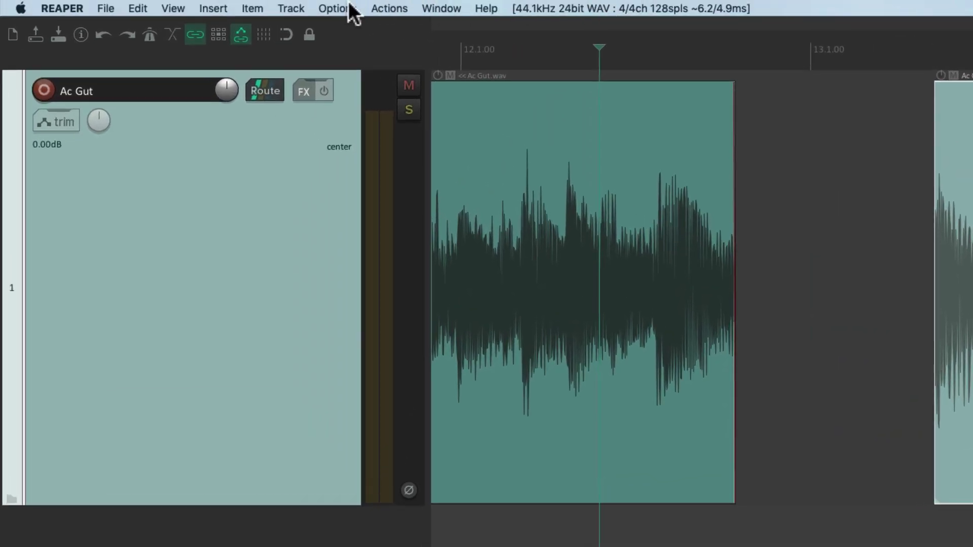
left_click(232, 6)
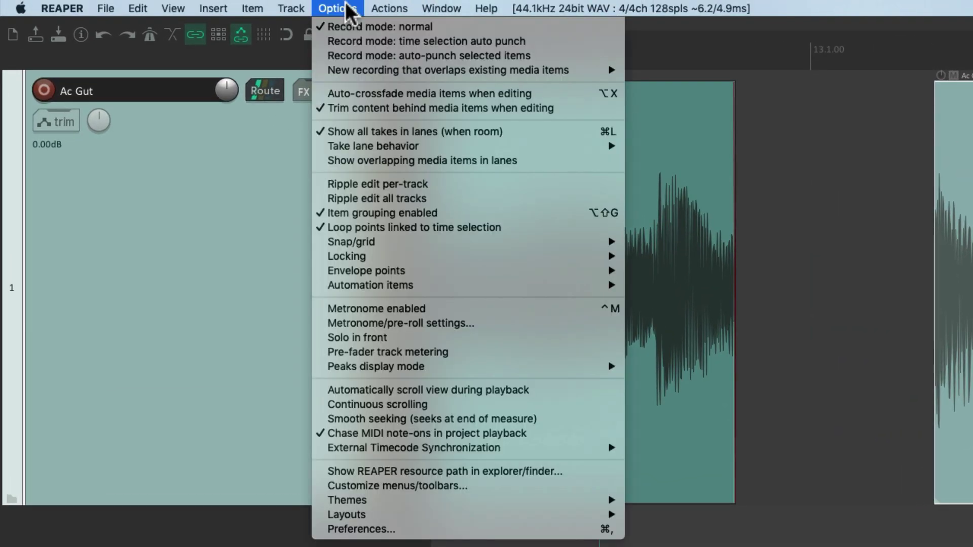
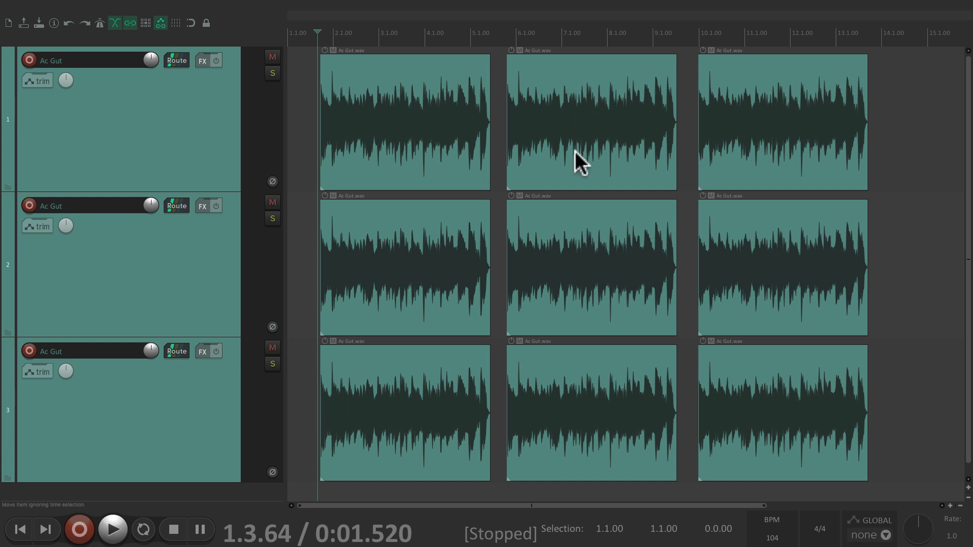
- Select the first two items on track 1, and extend the selection to all nine items across the three tracks
left_click(395, 68, "shift")
left_click(568, 96, "shift")
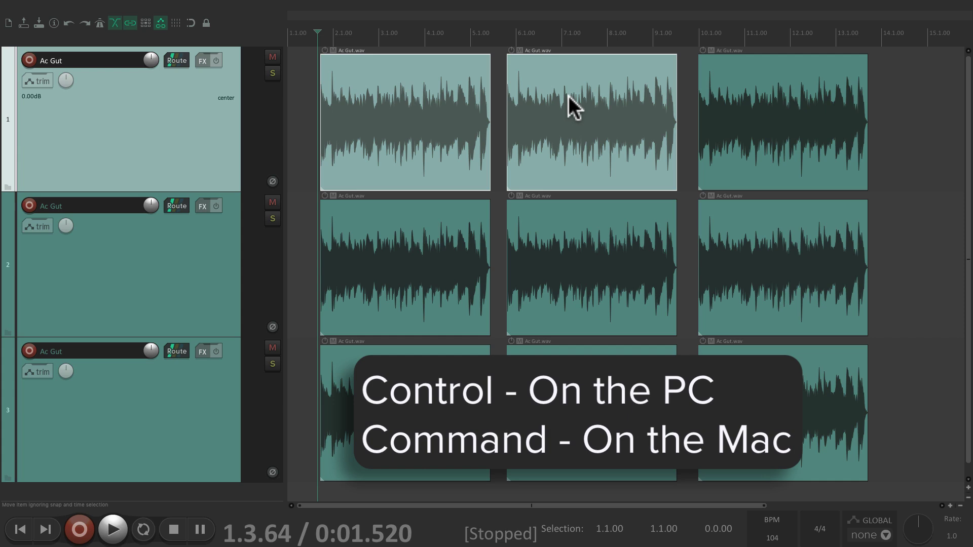
left_click_drag(568, 96, 560, 218)
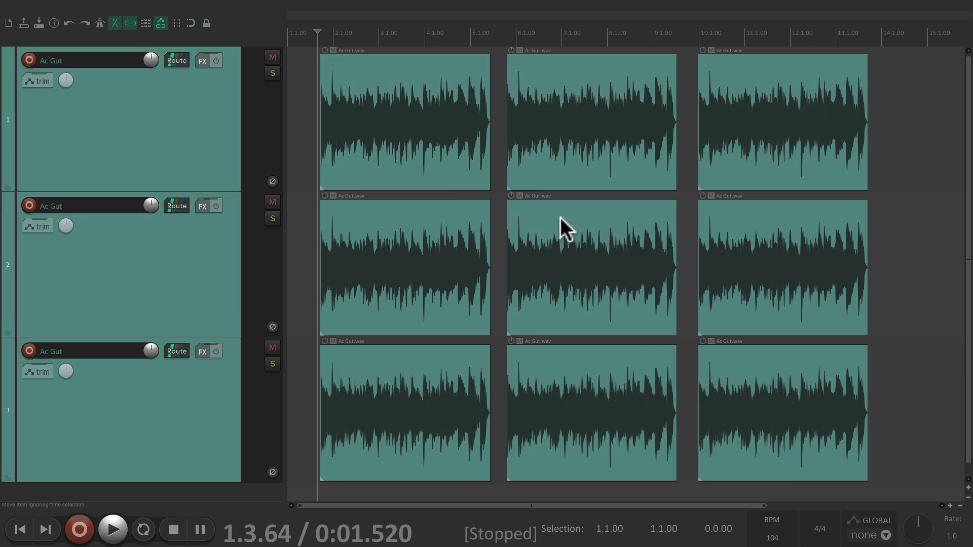
mouse_move(370, 80)
left_mouse_down()
mouse_move(670, 199)
mouse_move(769, 422)
left_mouse_up()
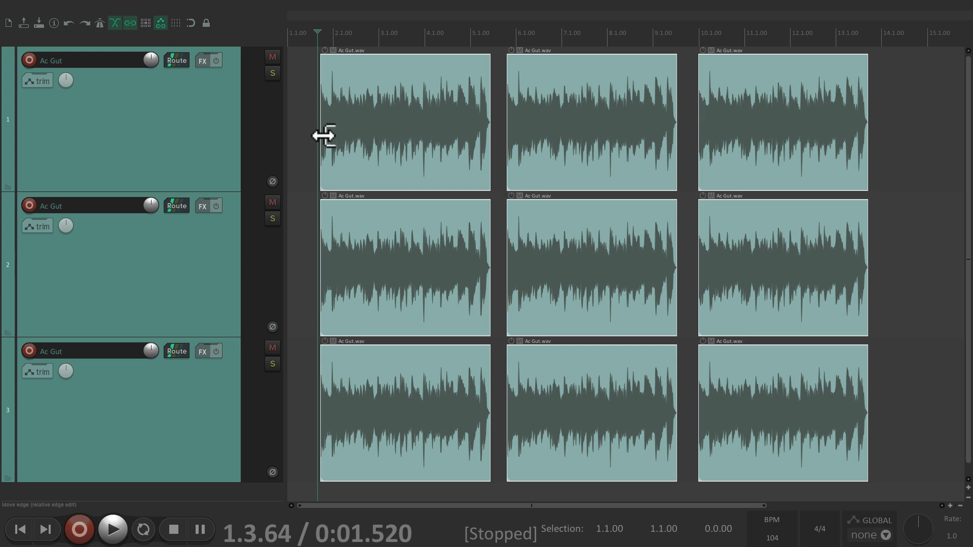
- Try trimming and stretching all selected items together by their edges, undoing each change
left_click_drag(322, 134, 380, 147)
key("ctrl+z")
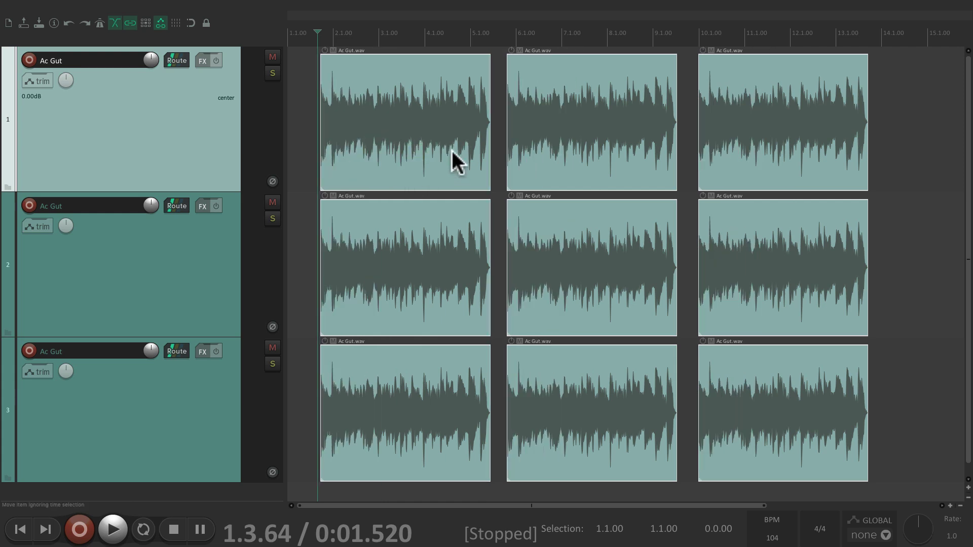
mouse_move(481, 130)
left_mouse_down()
mouse_move(426, 139)
mouse_move(470, 142)
left_mouse_up()
key("ctrl+z")
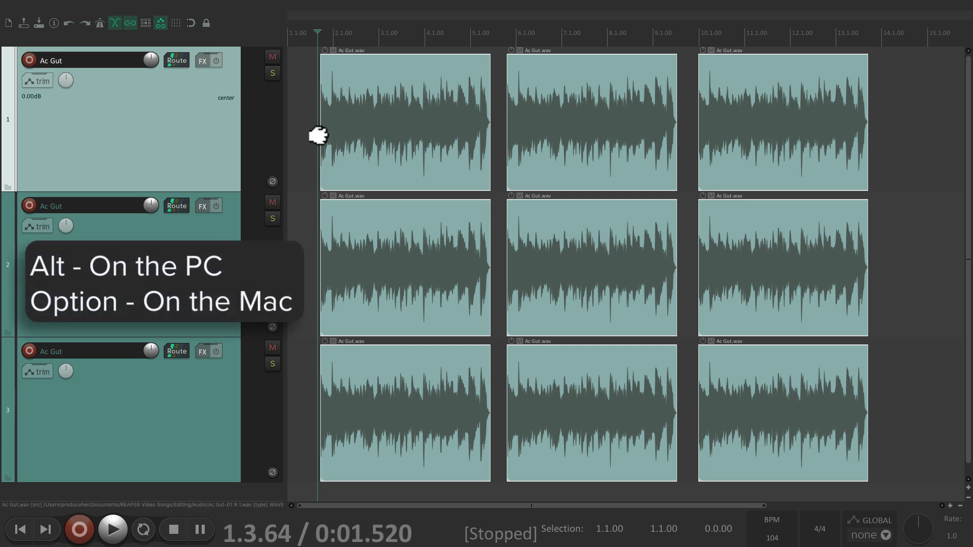
mouse_move(319, 135)
left_mouse_down()
mouse_move(415, 139)
mouse_move(318, 137)
mouse_move(329, 143)
left_mouse_up()
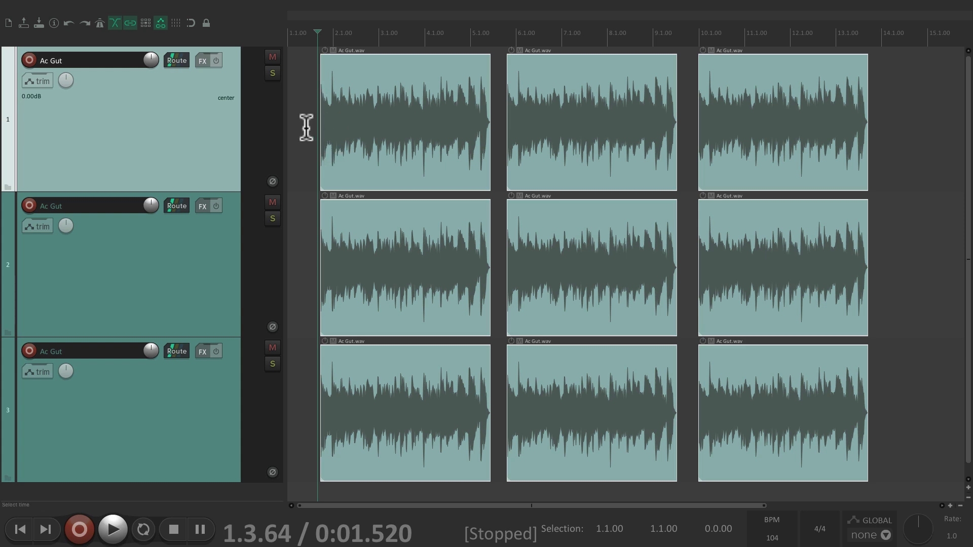
- Slip the audio contents of all selected items slightly later within their unchanged boundaries
scroll(306, 129, "up", 5)
scroll(339, 155, "up", 5)
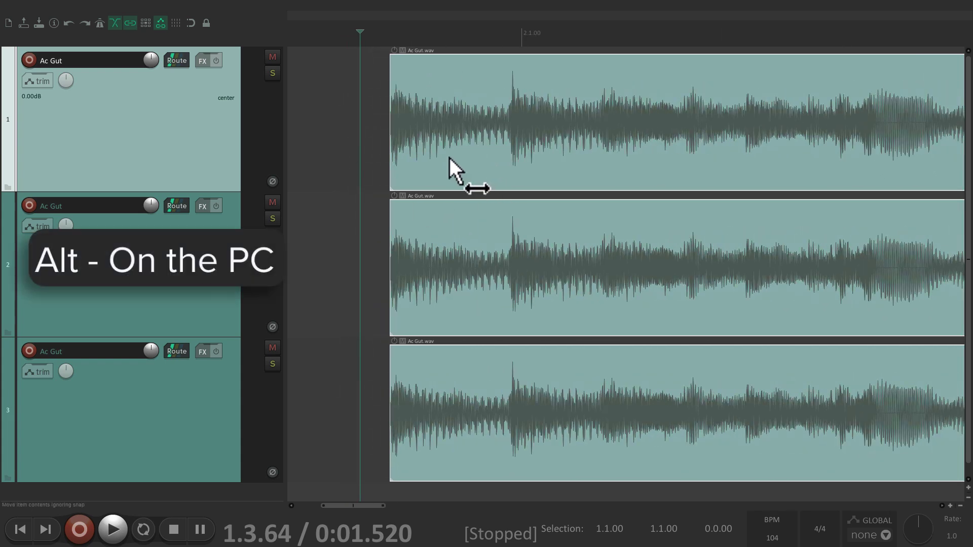
mouse_move(454, 159)
left_mouse_down()
mouse_move(566, 163)
mouse_move(460, 167)
left_mouse_up()
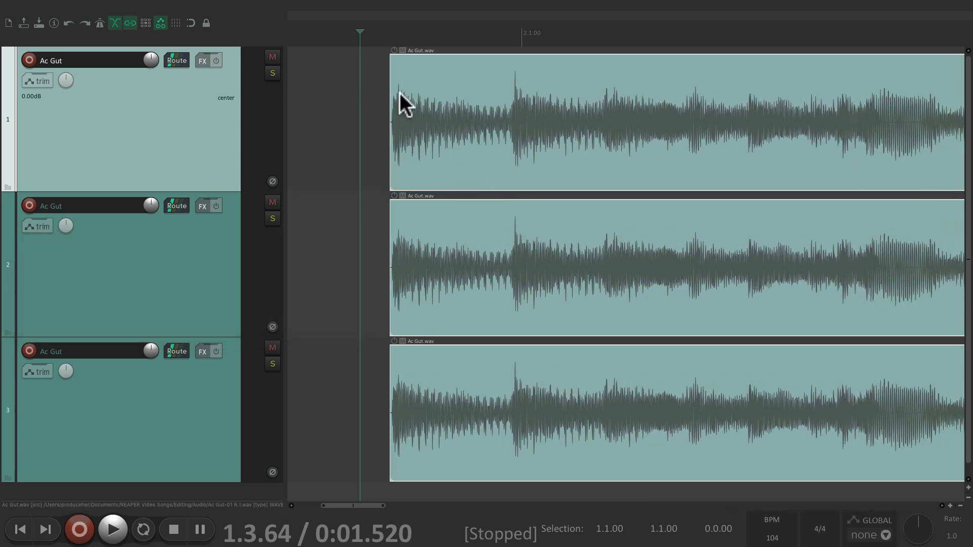
- Add a fade-in of about one bar to each track's first item and a fade-out to each track's last item
key("ctrl+Page_Down")
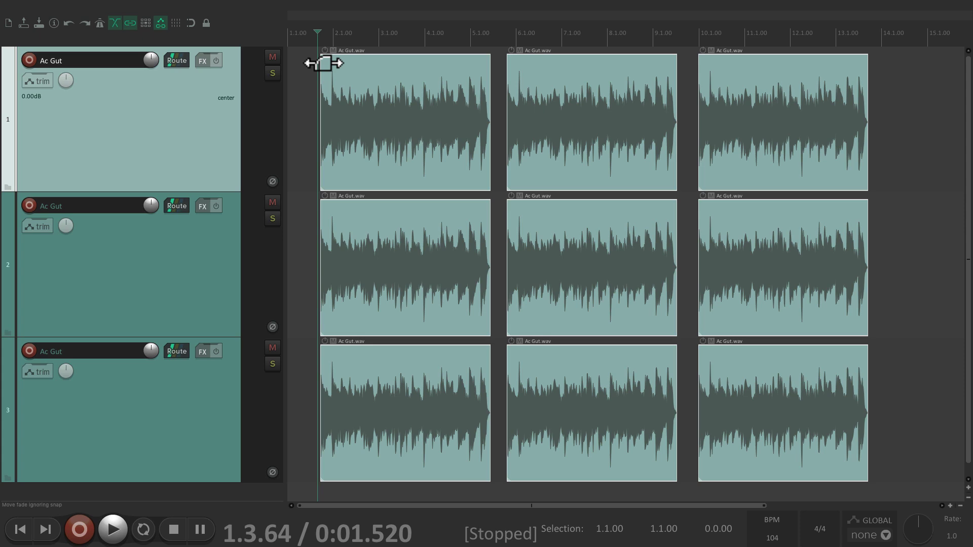
left_click_drag(323, 63, 375, 74)
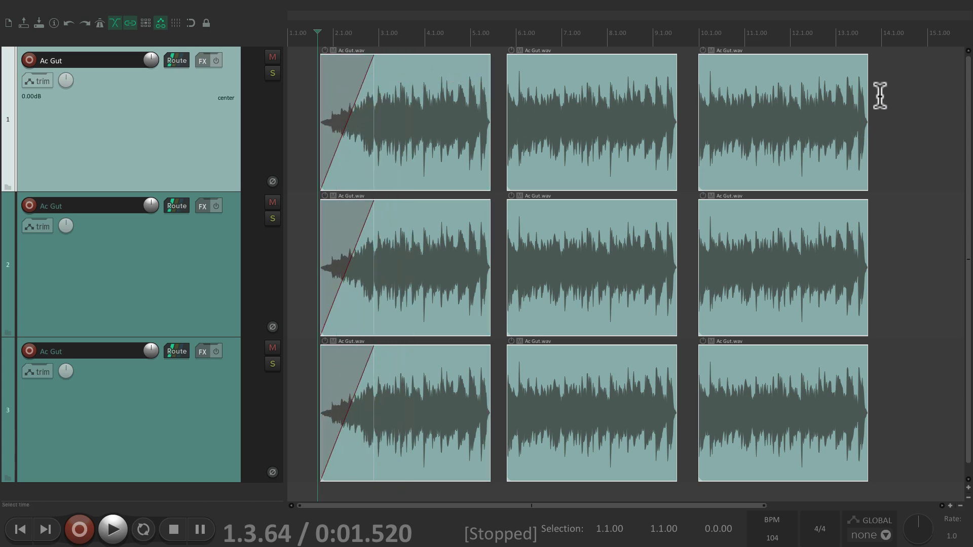
left_click_drag(863, 60, 789, 96)
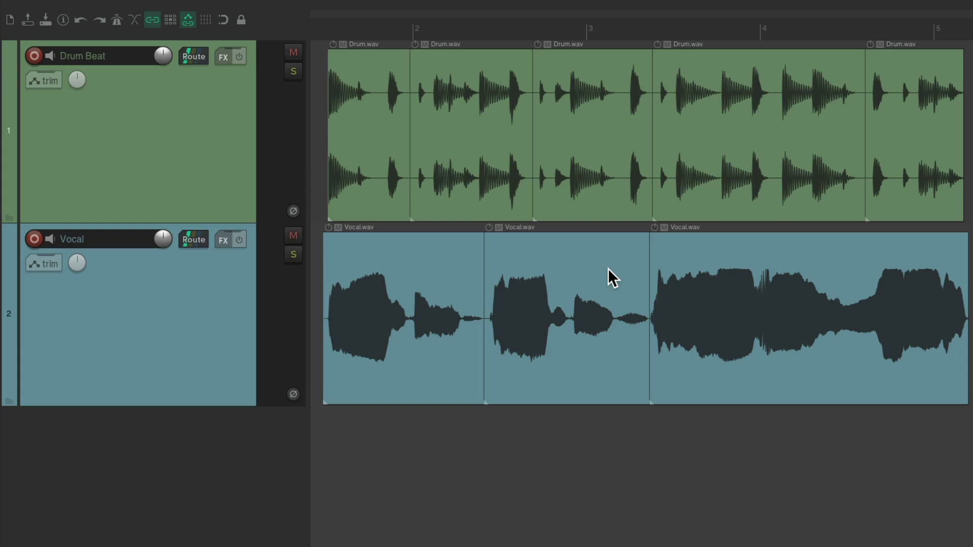
- Create a razor edit area on the second drum item, from just before its long low hit to just before the last hit
scroll(451, 150, "up", 5)
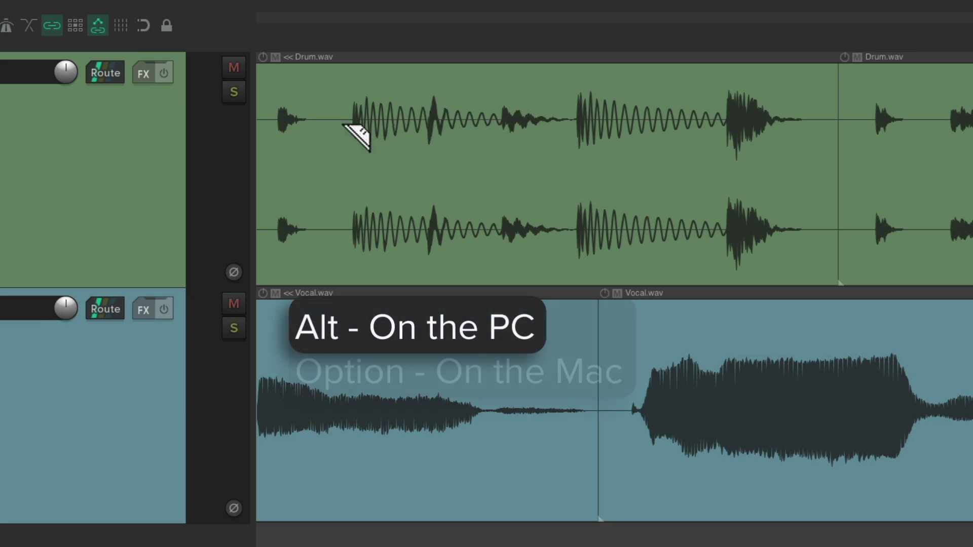
left_click_drag(345, 126, 717, 151)
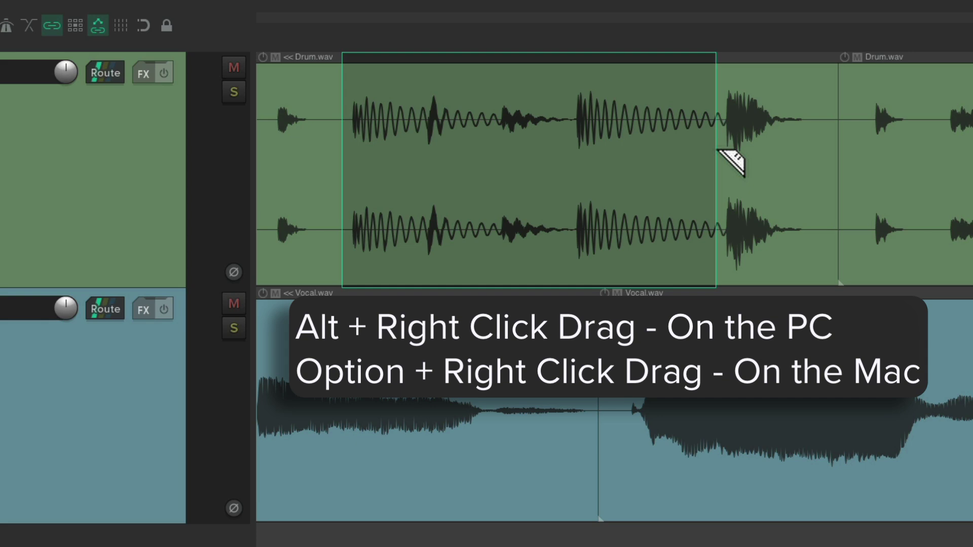
left_click_drag(719, 150, 720, 150)
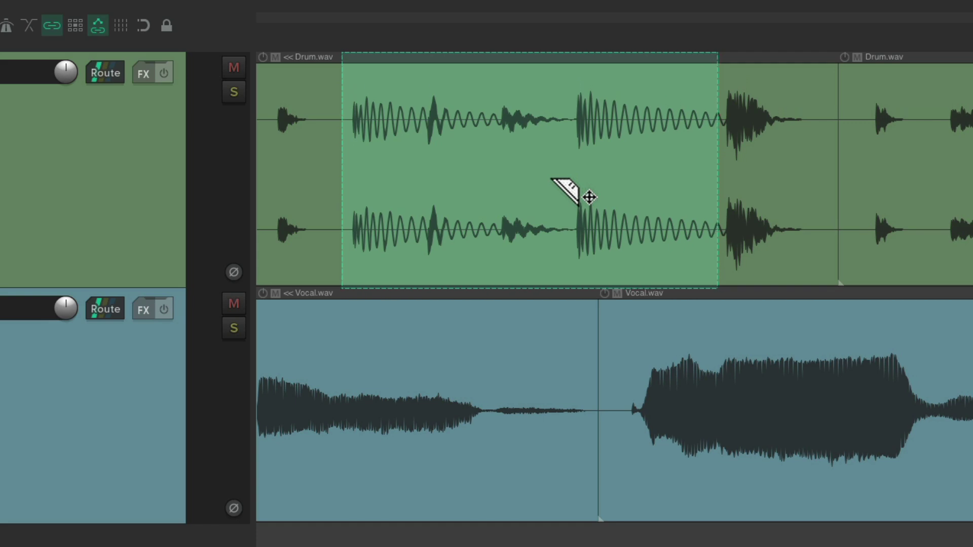
- Try removing the drum audio inside the razor area twice, undoing each removal
key("Delete")
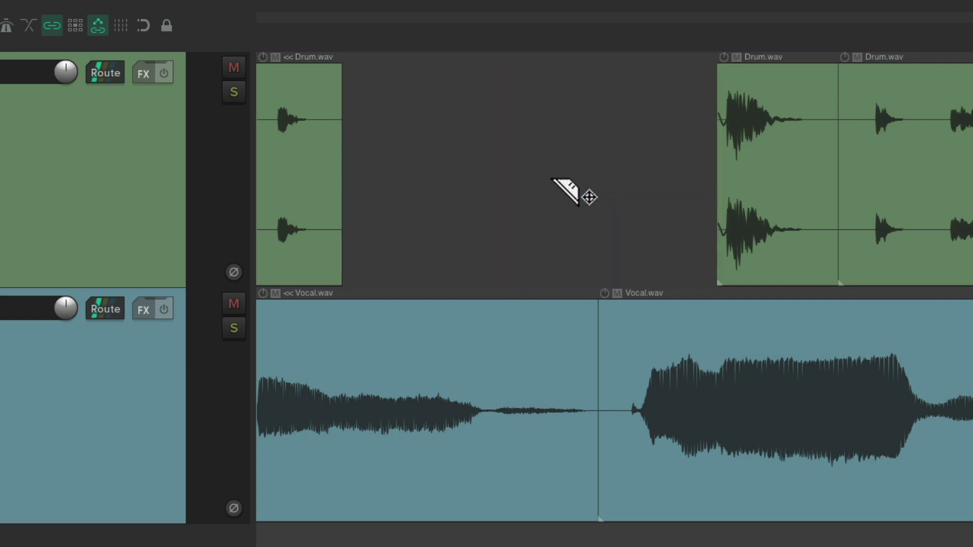
key("ctrl+z")
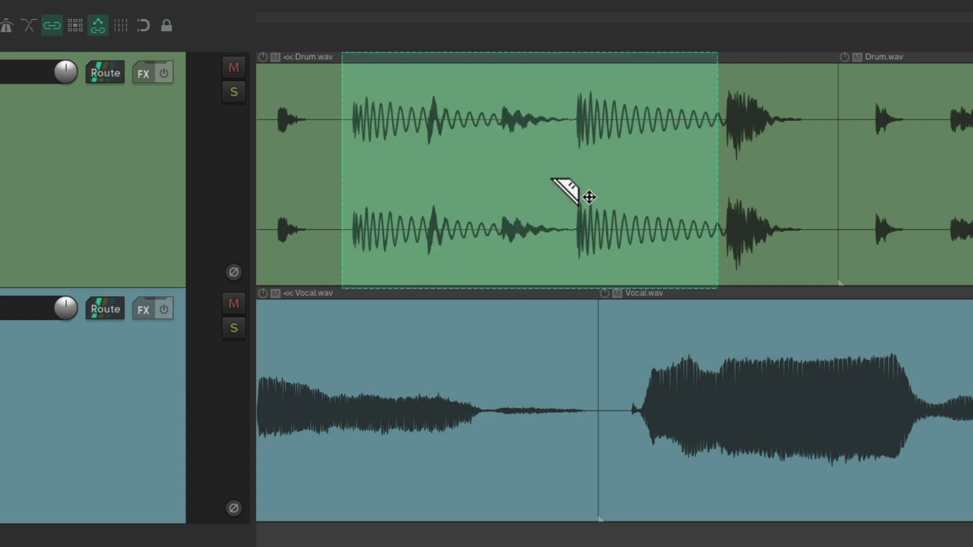
key("Delete")
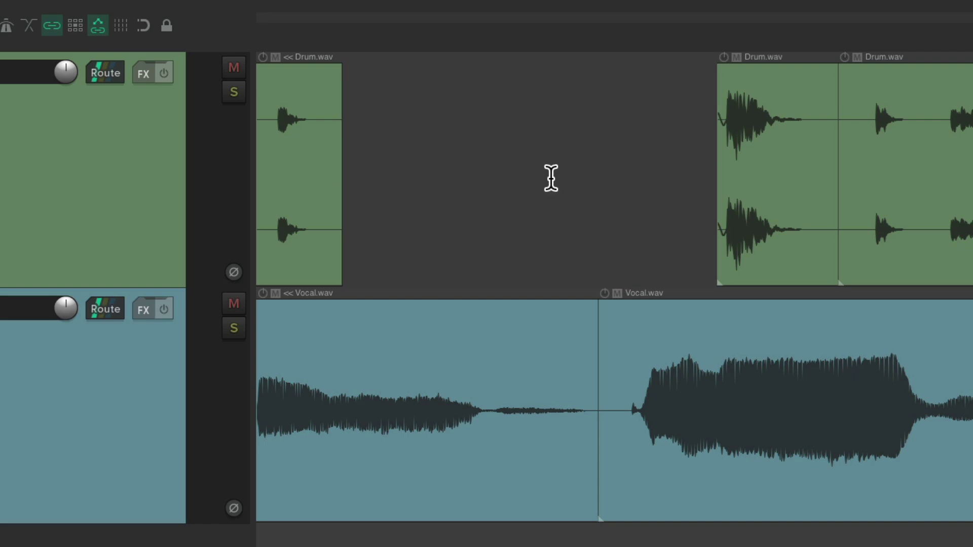
key("ctrl+z")
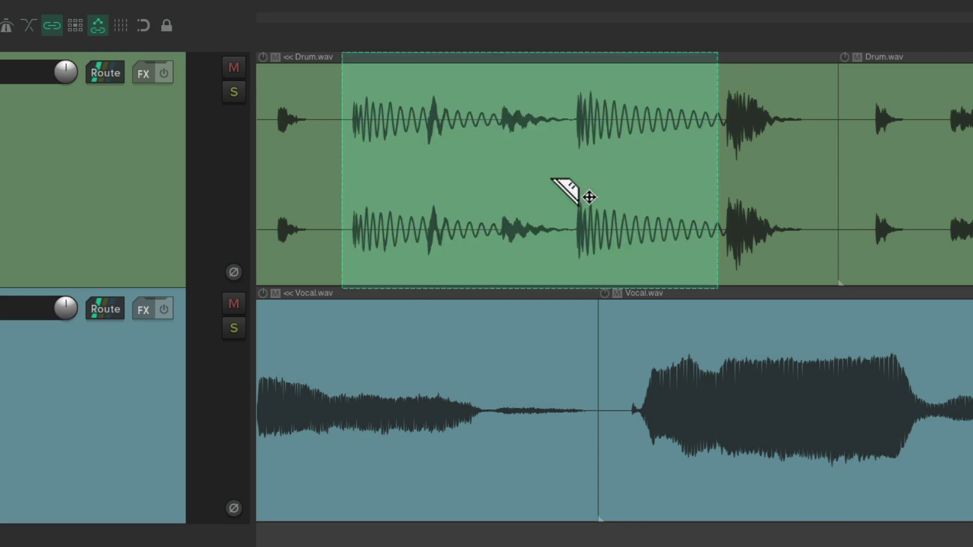
- Paste the razor-edited drum section onto the drum track past the last item, about halfway through measure 5
scroll(589, 197, "down", 5)
scroll(589, 197, "right", 5)
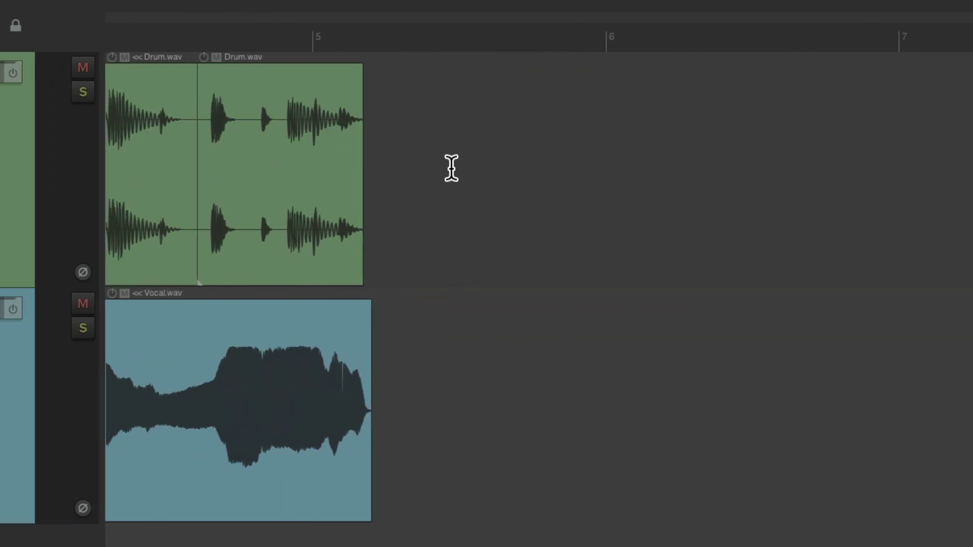
left_click(452, 168)
key("ctrl+v")
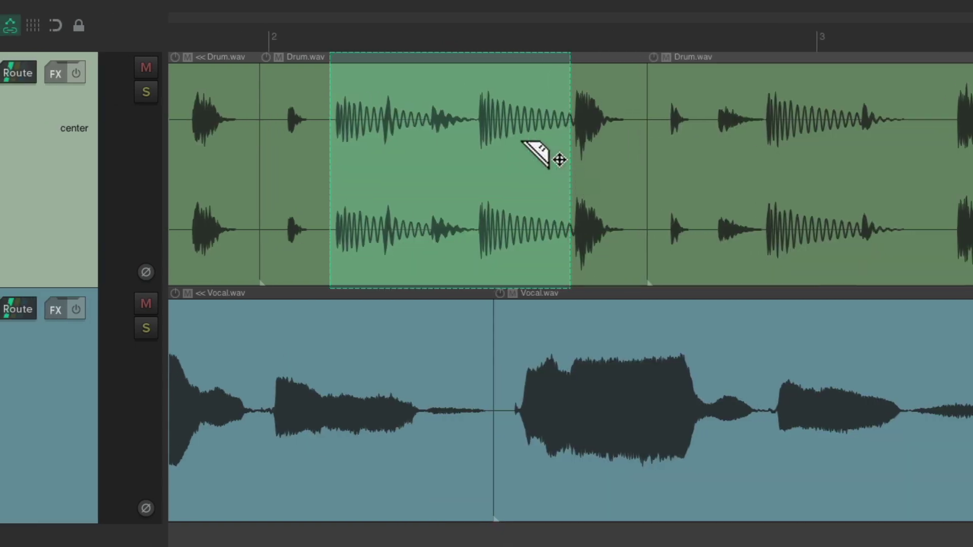
- Try moving the razor-edited drum section onto the vocal track and copying it to another position
mouse_move(461, 151)
left_mouse_down()
mouse_move(838, 152)
mouse_move(576, 157)
mouse_move(835, 159)
mouse_move(846, 354)
mouse_move(456, 334)
mouse_move(546, 322)
left_mouse_up()
key("Escape")
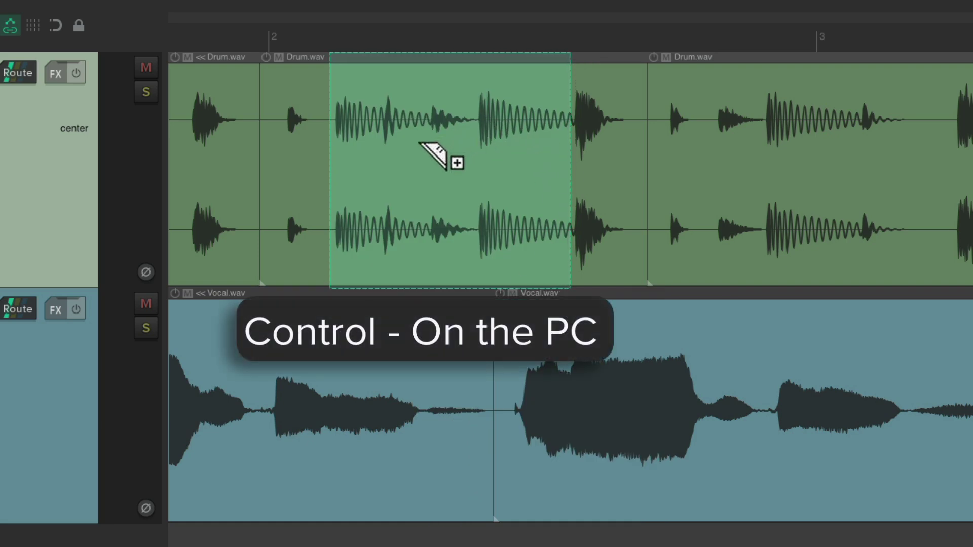
mouse_move(420, 143)
left_mouse_down()
mouse_move(692, 127)
mouse_move(699, 148)
mouse_move(972, 152)
left_mouse_up()
left_click_drag(844, 194, 416, 380)
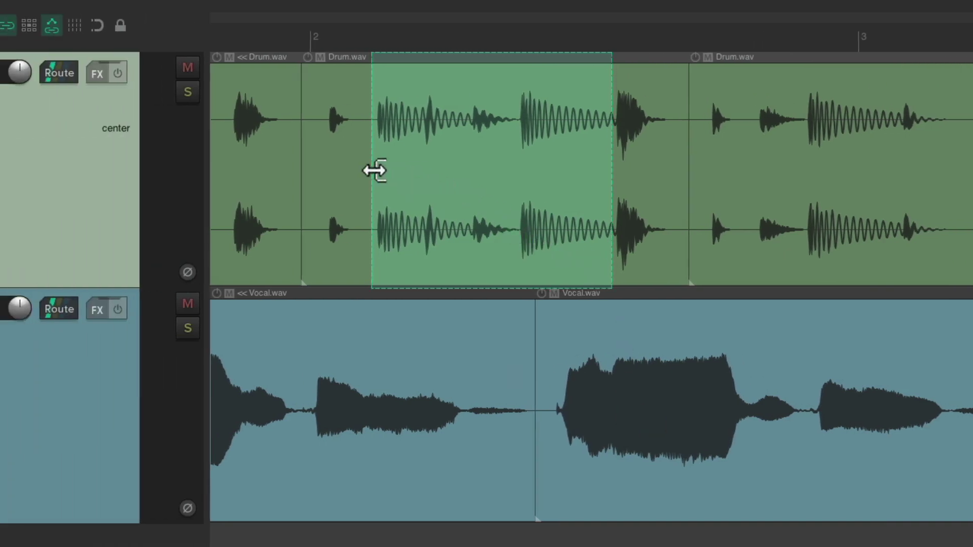
- Set the razor area's start slightly later and its end slightly earlier, and try stretching its audio from the start edge
mouse_move(367, 178)
left_mouse_down()
mouse_move(493, 170)
mouse_move(274, 178)
mouse_move(506, 173)
mouse_move(369, 172)
left_mouse_up()
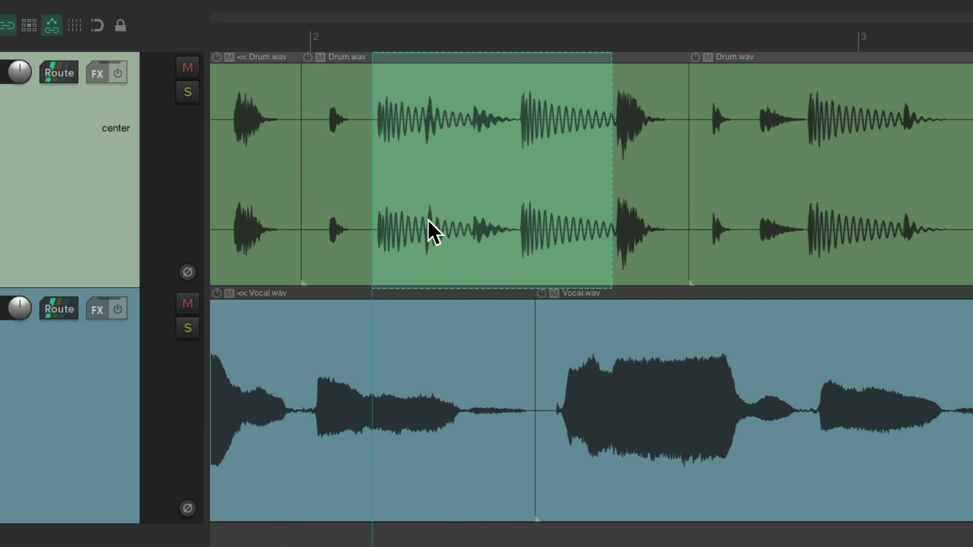
left_click_drag(494, 282, 507, 264)
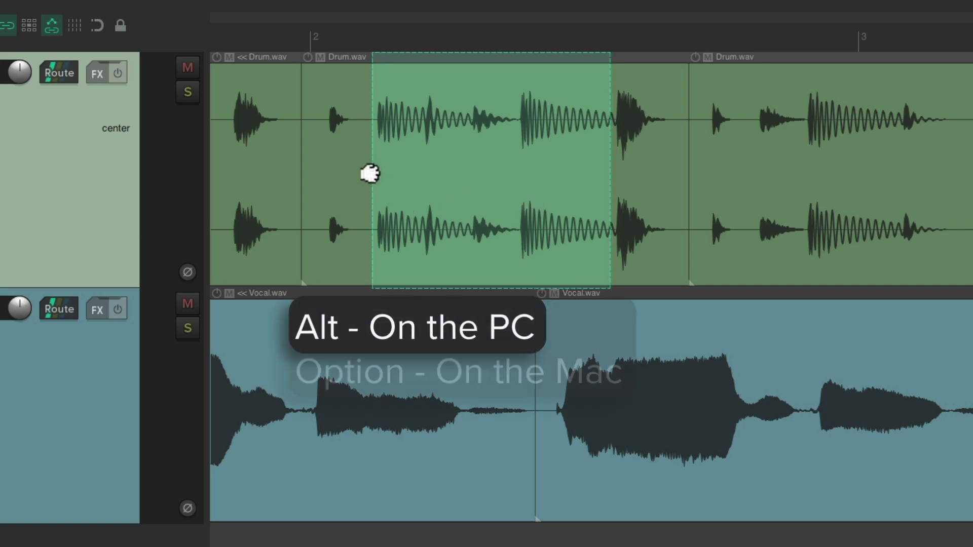
mouse_move(370, 174)
left_mouse_down()
mouse_move(497, 169)
mouse_move(369, 174)
left_mouse_up()
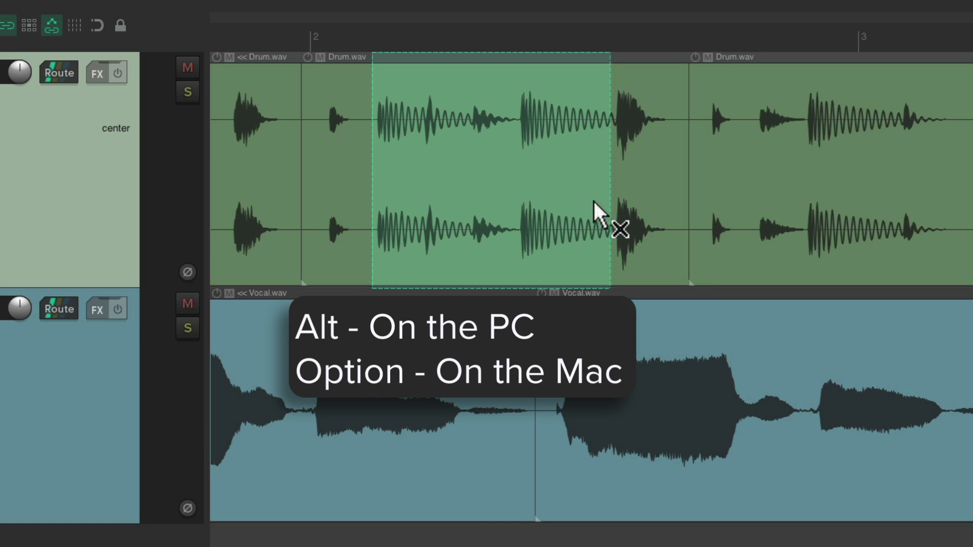
- Try stretching the razor-edited drum audio from its end edge, and try marking one razor area across both tracks, clearing each area
mouse_move(609, 192)
left_mouse_down()
mouse_move(616, 189)
mouse_move(556, 199)
mouse_move(610, 203)
left_mouse_up()
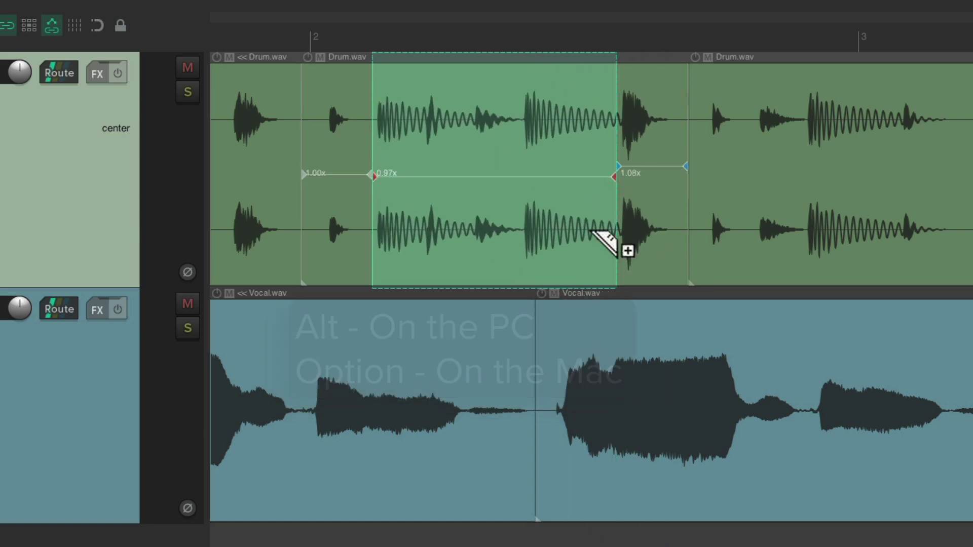
left_click(463, 188)
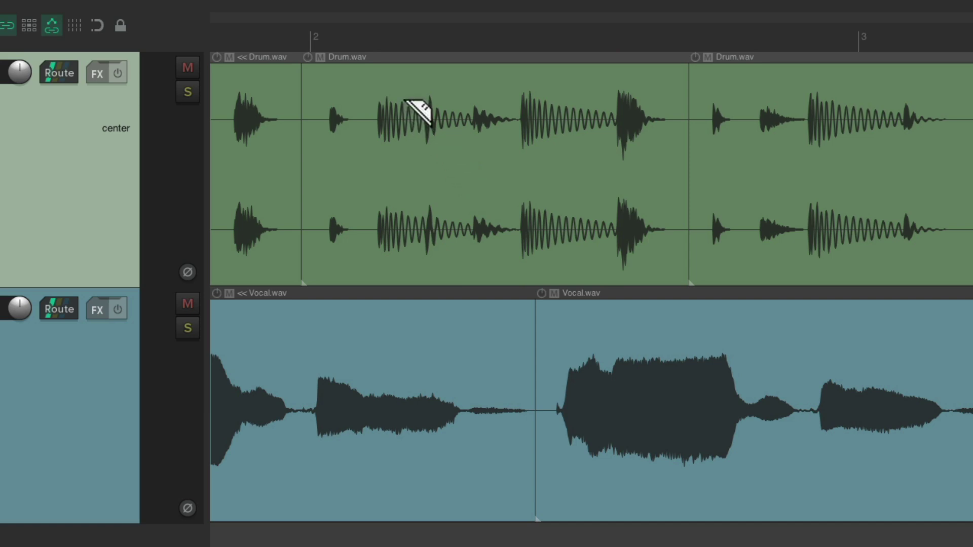
left_click_drag(404, 108, 804, 333)
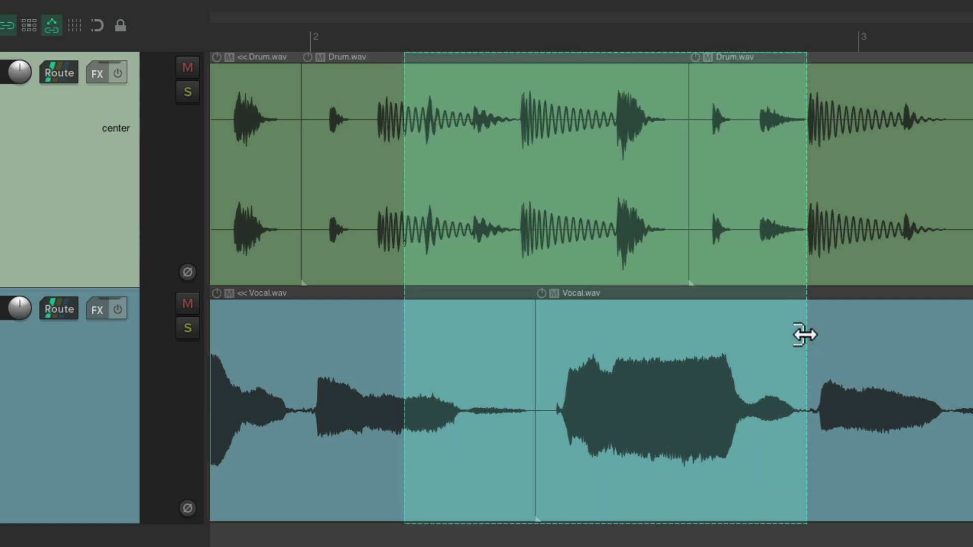
left_click(805, 334)
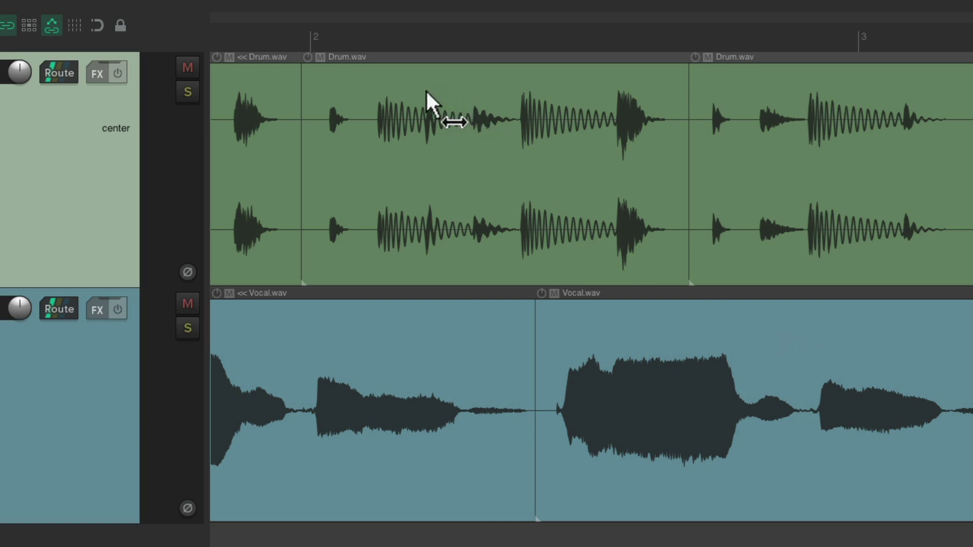
- Mark four separate razor areas around measures 2 and 3, two on the drum track and two on the vocal track
left_click_drag(407, 102, 657, 238)
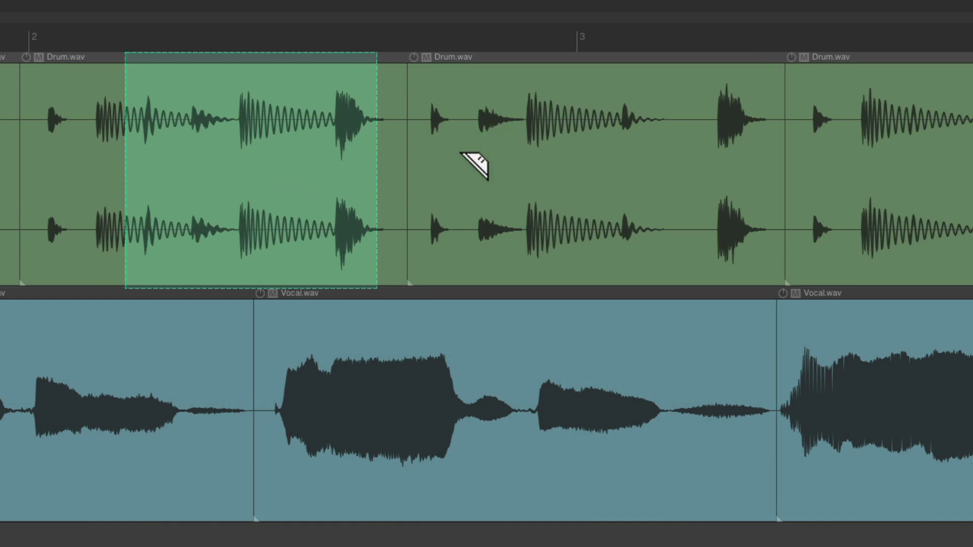
left_click_drag(460, 153, 717, 284)
left_click_drag(222, 344, 441, 360)
left_click_drag(525, 380, 793, 384)
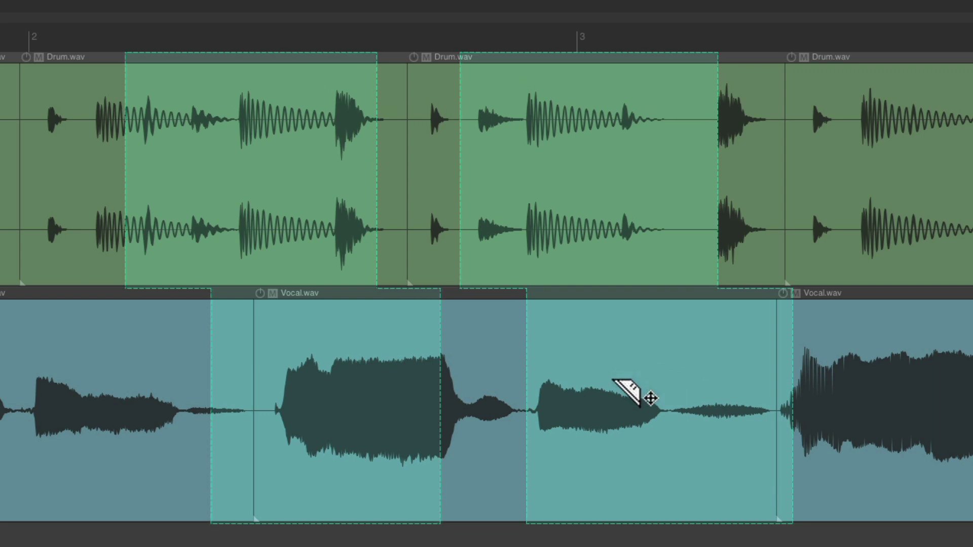
- Try removing the audio inside all four razor areas twice, undoing each removal
key("Delete")
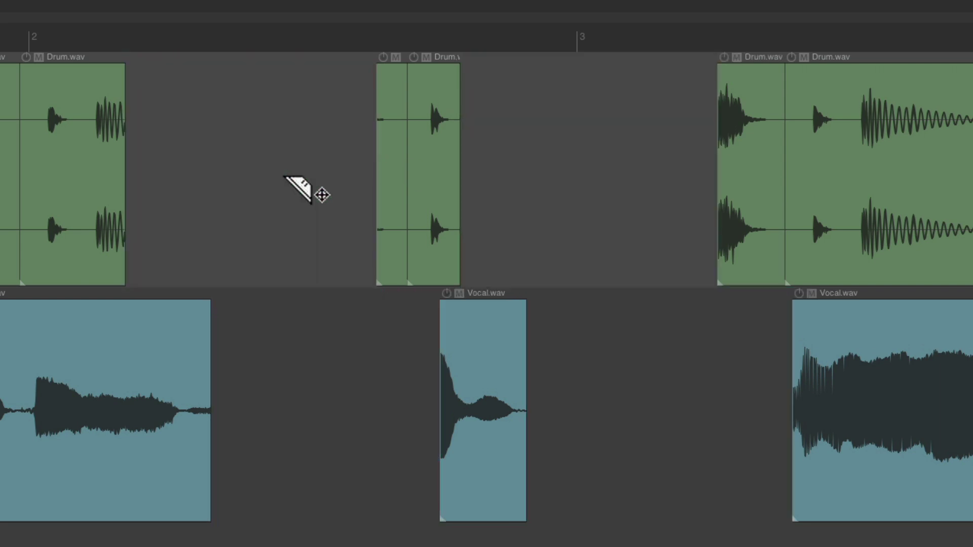
key("3")
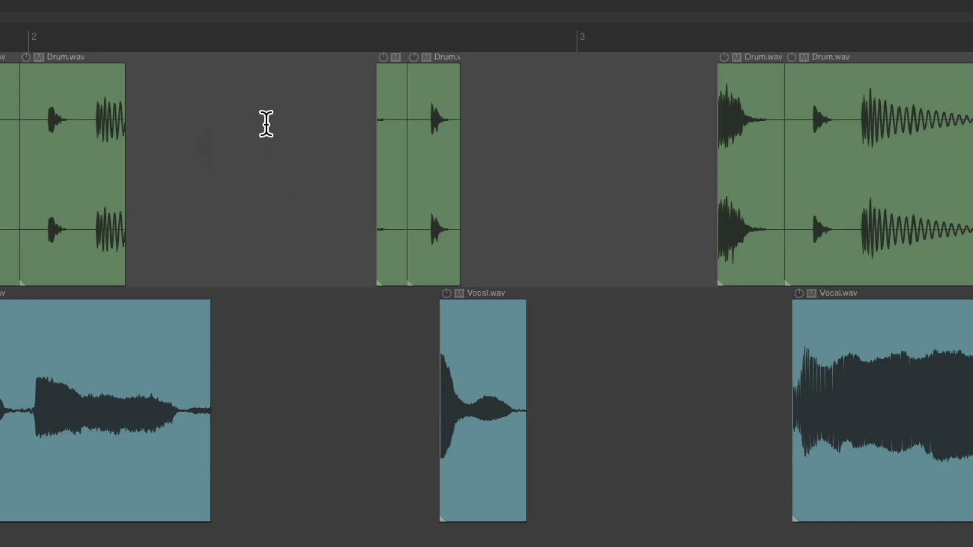
key("ctrl+z")
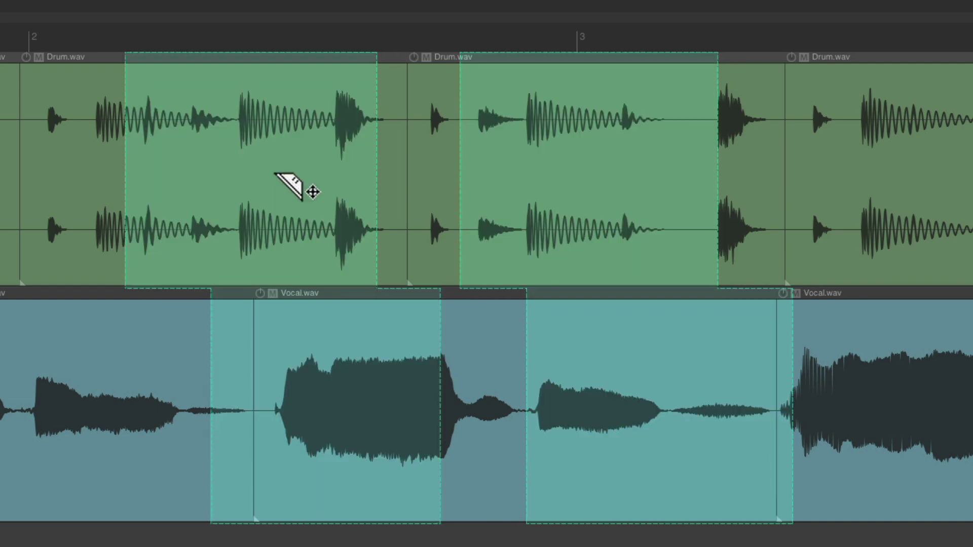
key("Delete")
key("ctrl+z")
- Paste the four razor-edited sections past the last items on both tracks, starting just after the middle of measure 5
scroll(289, 188, "right", 10)
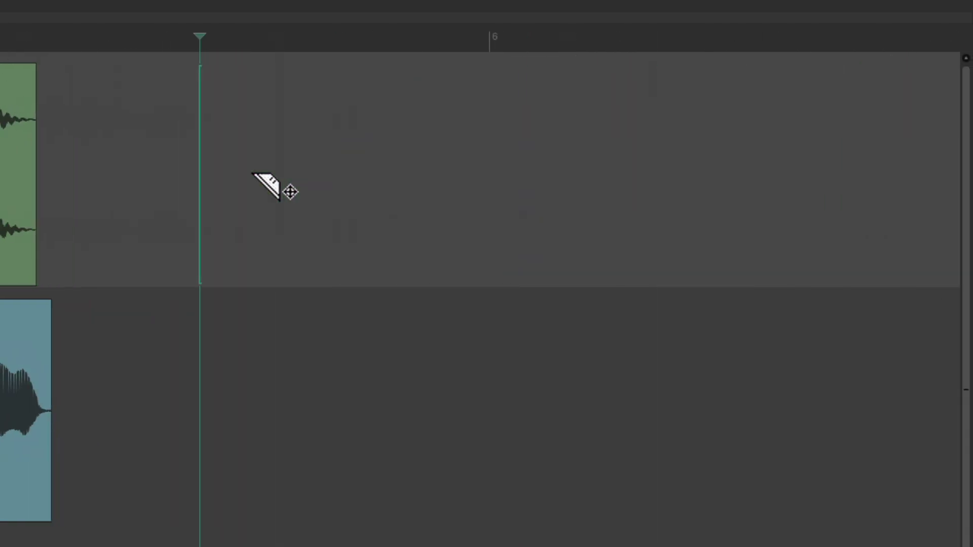
left_click(238, 172)
key("ctrl+v")
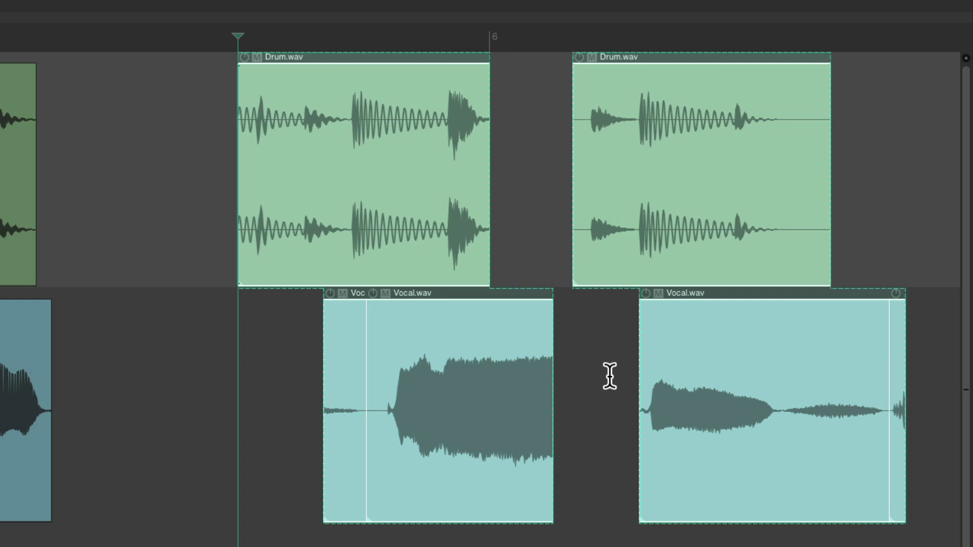
- Move all four original razor areas with their audio slightly earlier, and shift the first drum area's start earlier and the first vocal area's start later
scroll(609, 375, "up", 2)
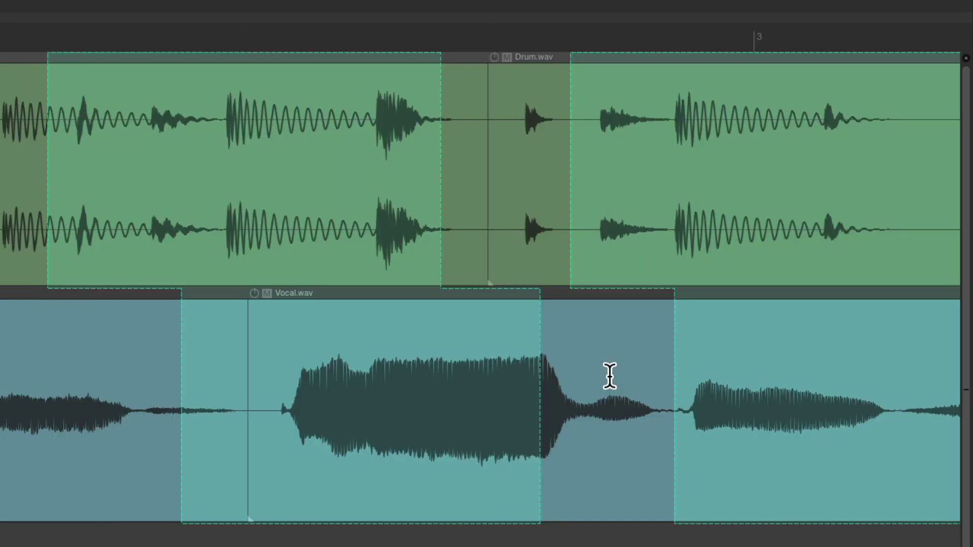
mouse_move(177, 130)
left_mouse_down()
mouse_move(303, 135)
mouse_move(131, 145)
mouse_move(112, 112)
mouse_move(394, 119)
left_mouse_up()
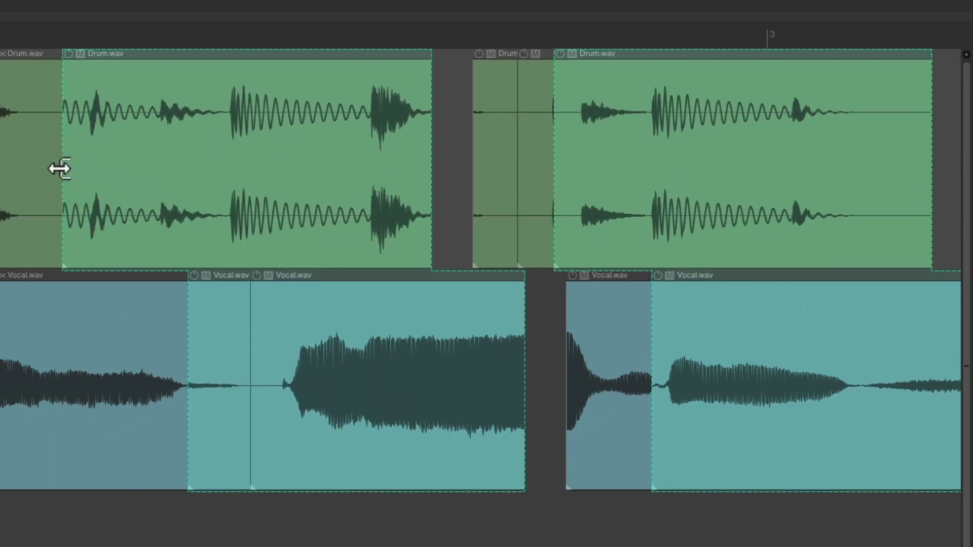
mouse_move(60, 168)
left_mouse_down()
mouse_move(214, 160)
mouse_move(44, 162)
left_mouse_up()
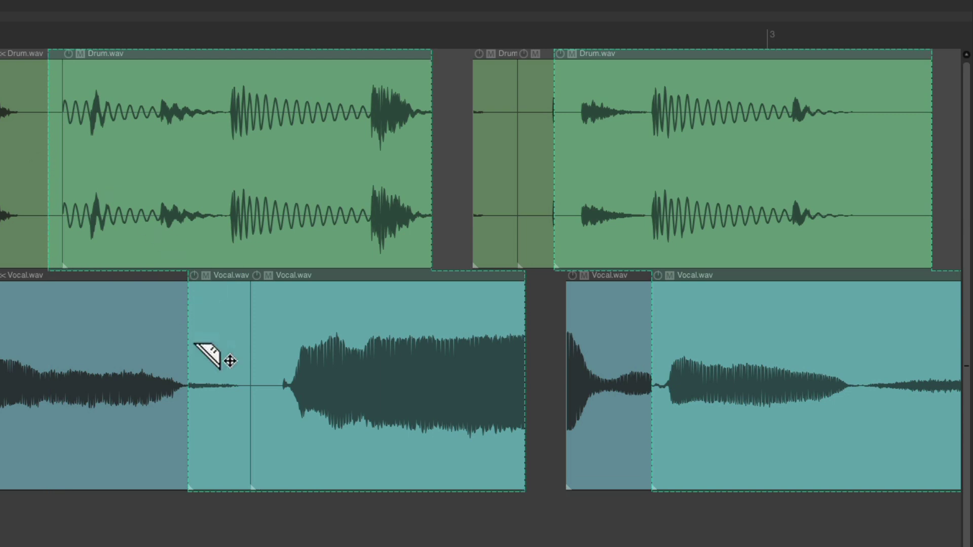
mouse_move(198, 350)
left_mouse_down()
mouse_move(257, 348)
mouse_move(202, 347)
left_mouse_up()
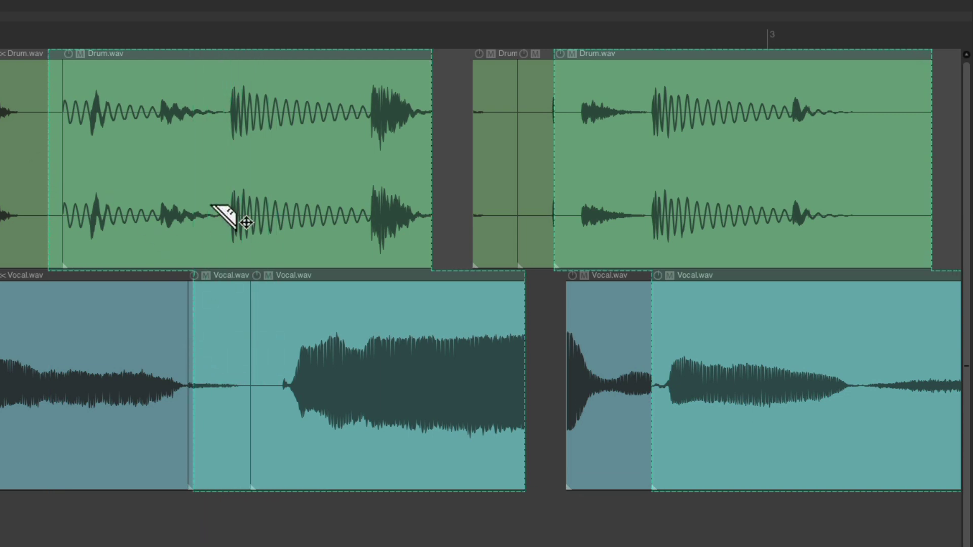
- Clear the two drum razor areas individually, and clear the remaining vocal razor areas together
left_click(191, 152, "shift")
left_click(630, 133, "shift")
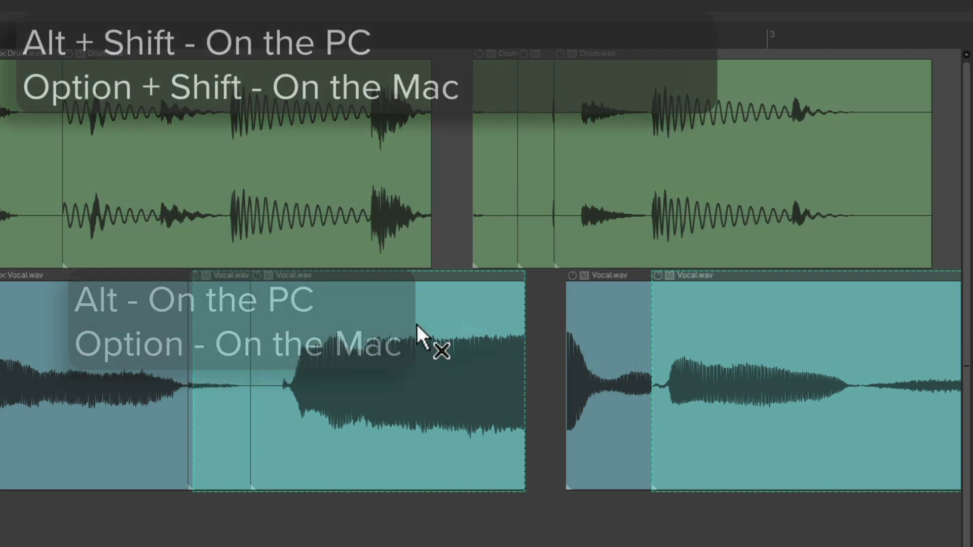
left_click(338, 327, "alt")
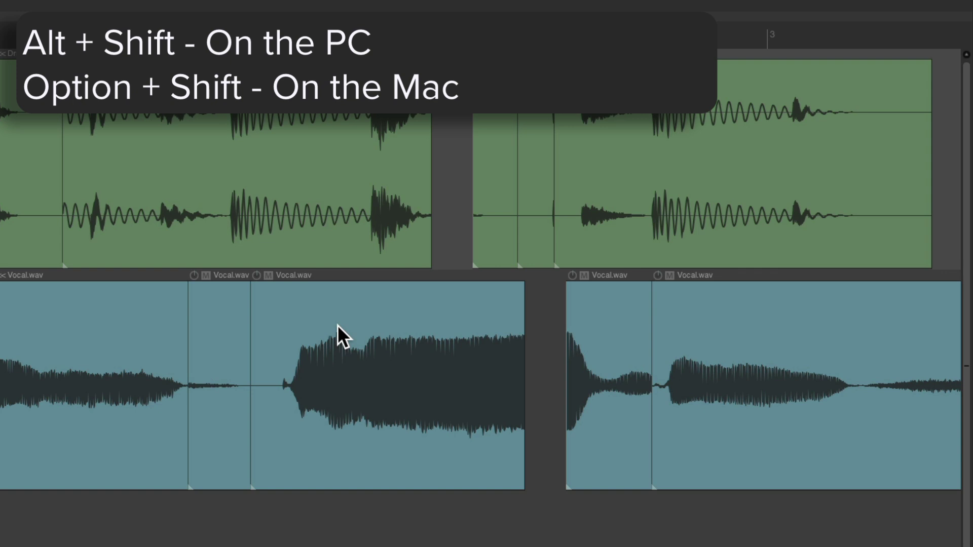